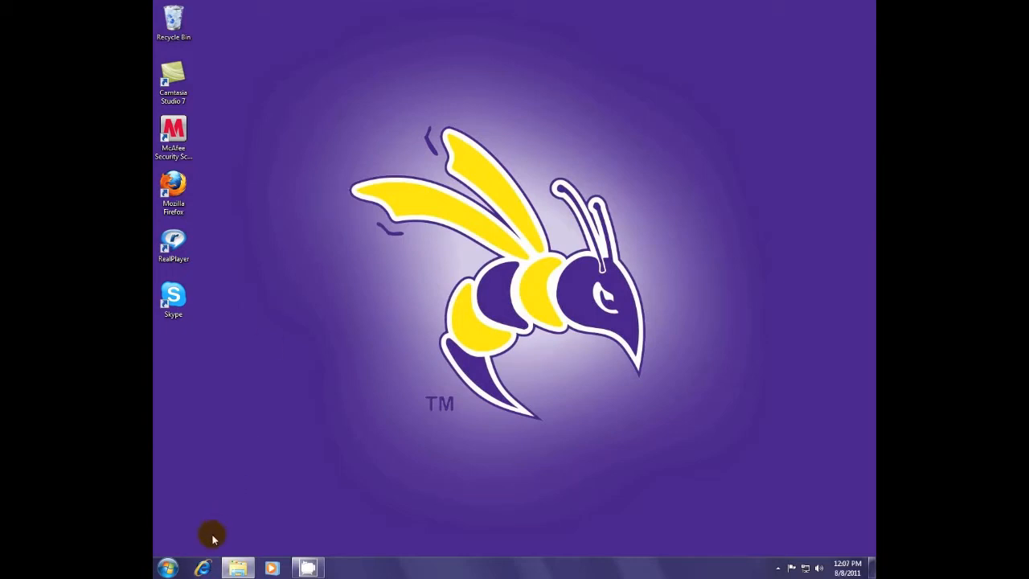
Step: Launch Internet Explorer from the taskbar
left_click(203, 569)
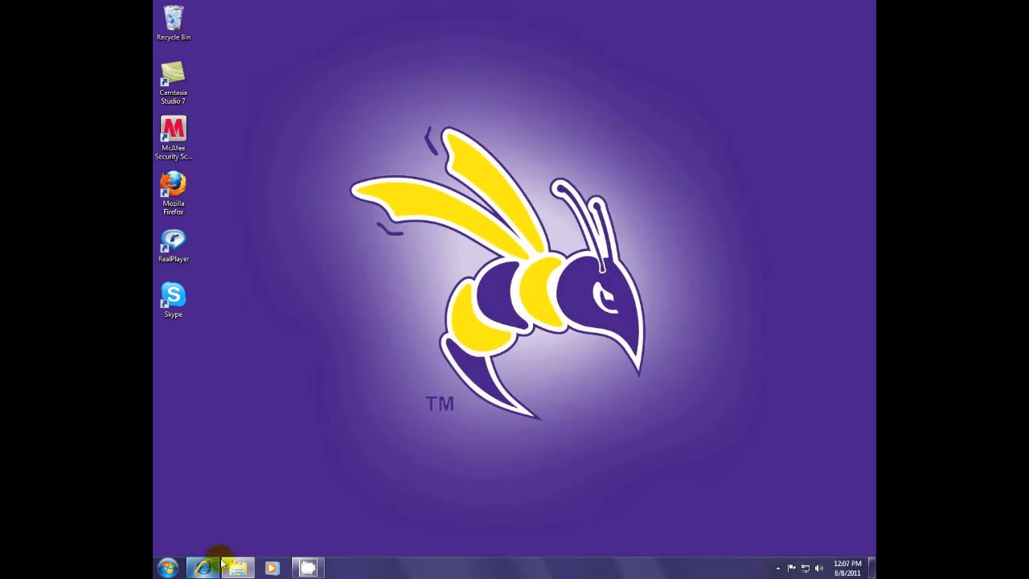
left_click(278, 21)
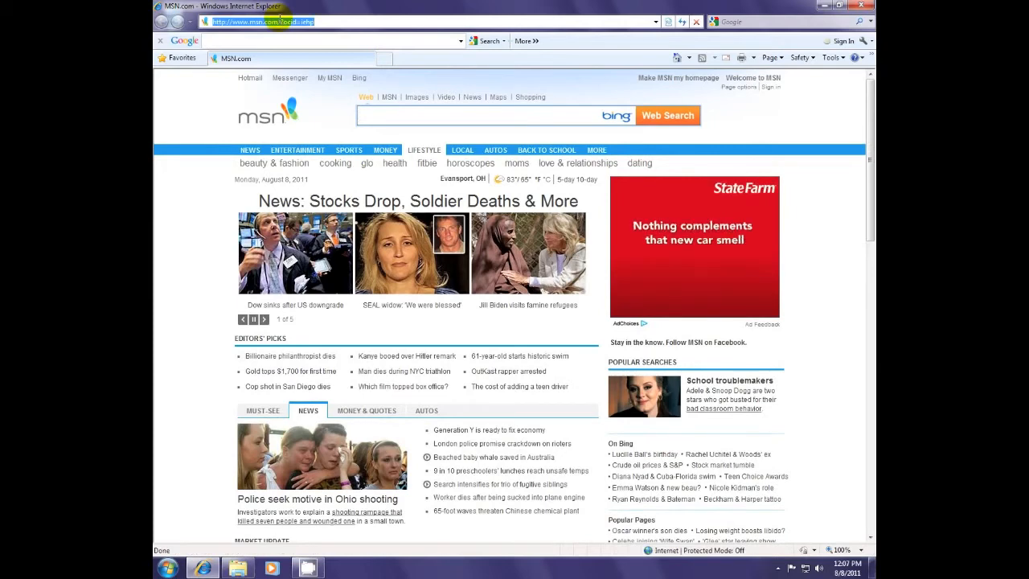
type("sas")
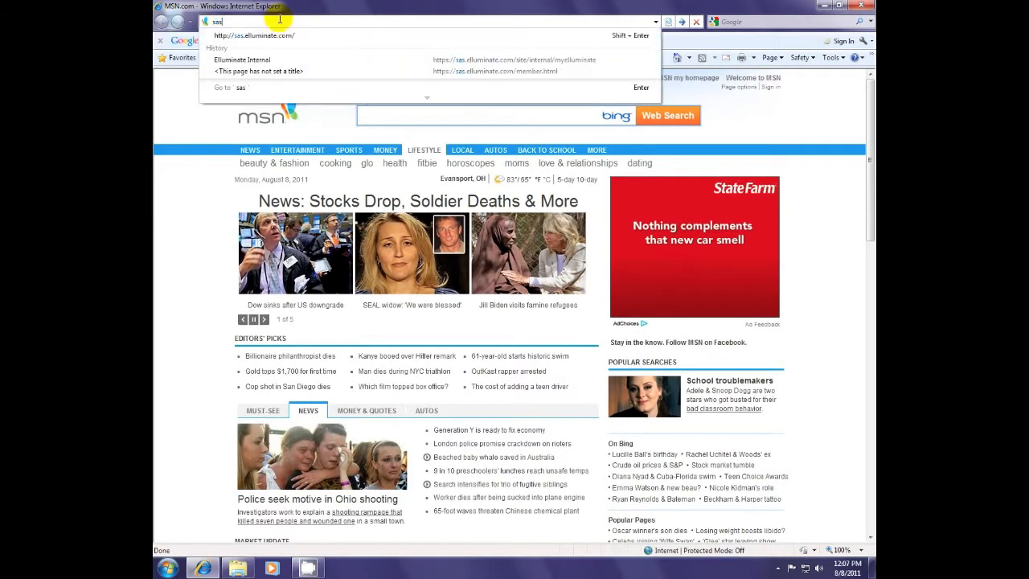
key("Down")
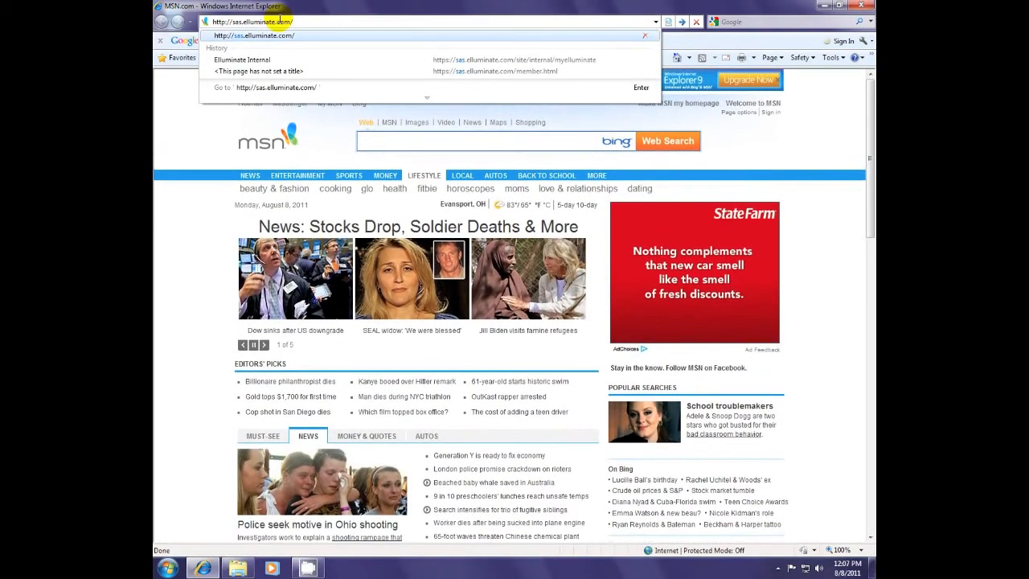
key("Return")
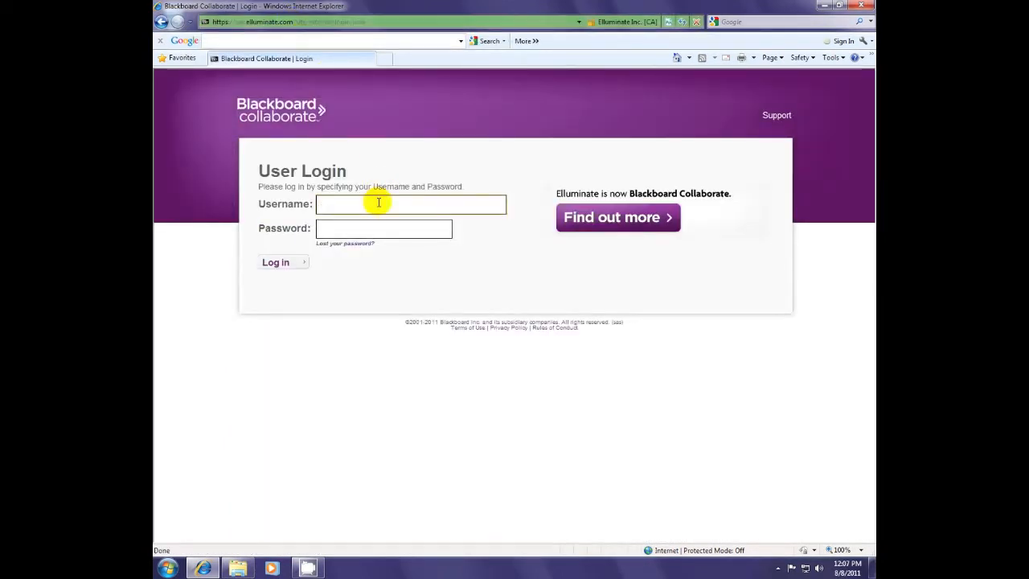
Step: Sign in with the account's username and password to reach My Elluminate
type("class")
type(" 1")
type("••••••••")
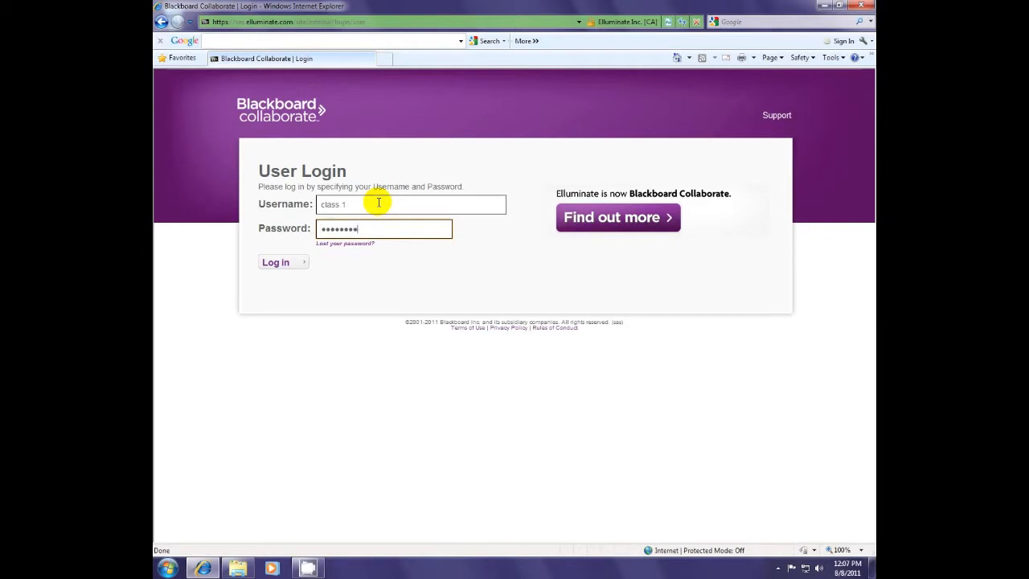
left_click(275, 263)
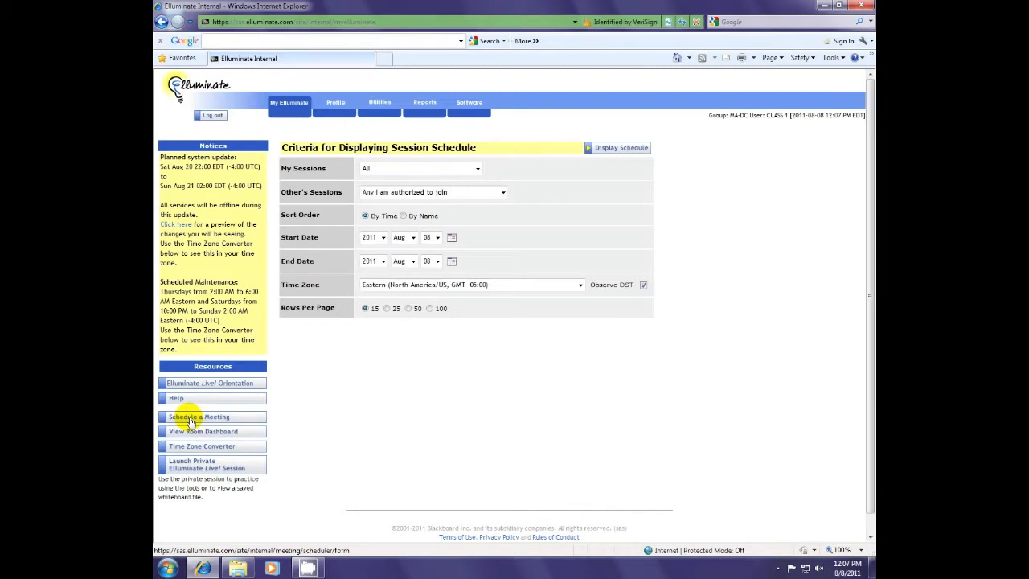
Step: Launch the Meetings utility from Utilities and allow its Java applet to run
left_click(381, 103)
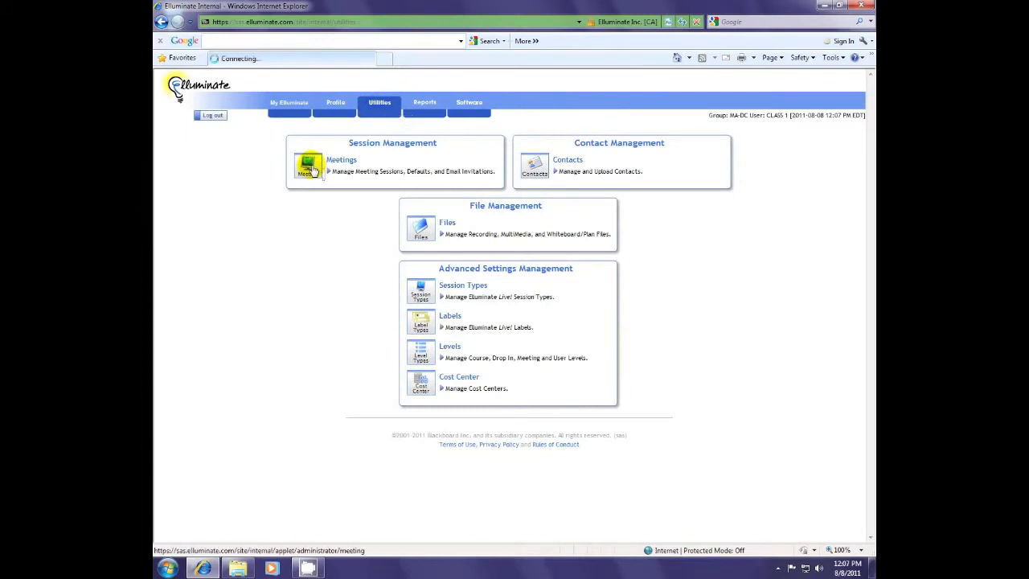
left_click(312, 167)
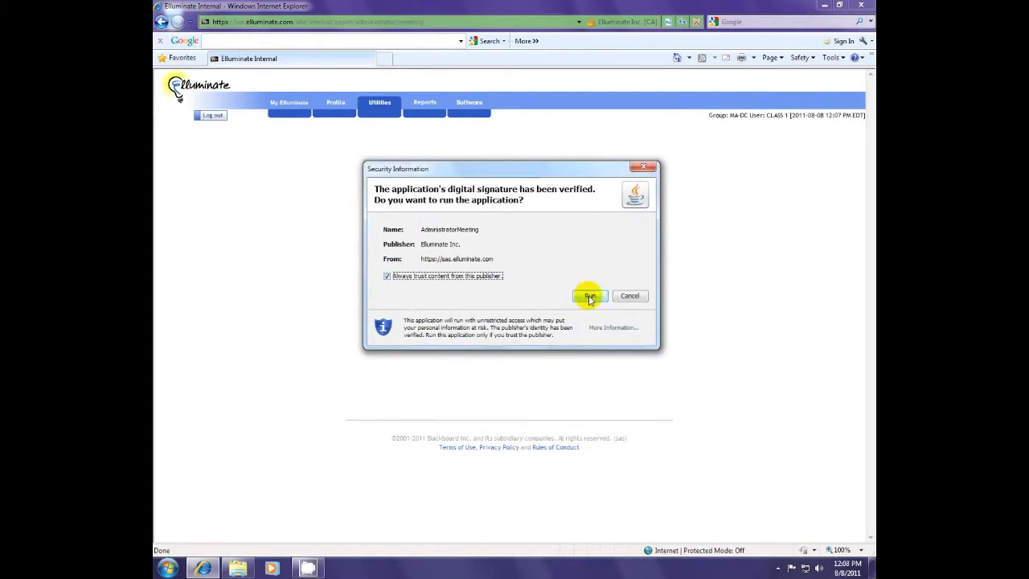
left_click(590, 298)
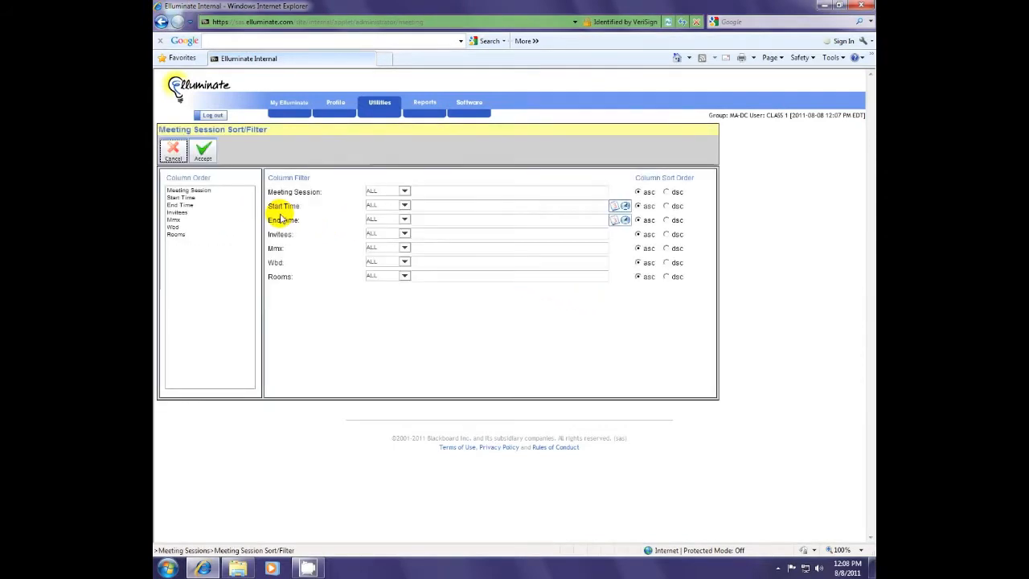
Step: List meeting sessions with the default ALL filters and start a blank new session form
left_click(204, 152)
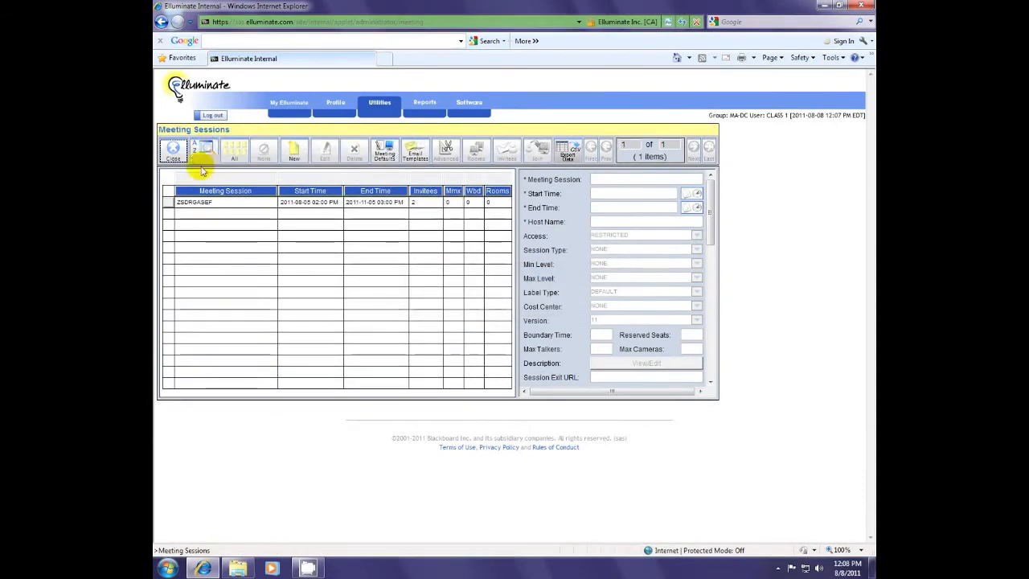
left_click(293, 153)
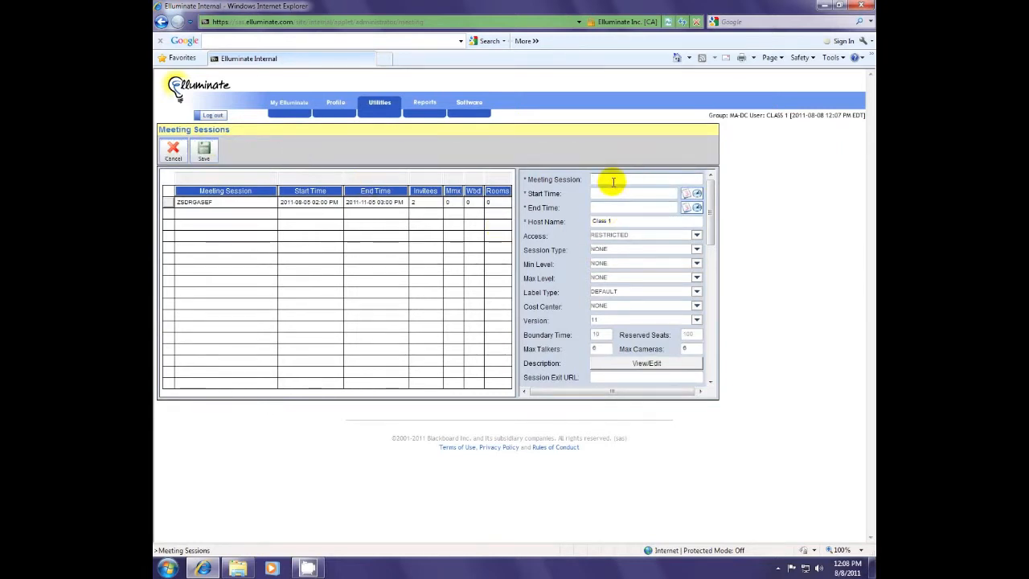
scroll(609, 257, "down", 3)
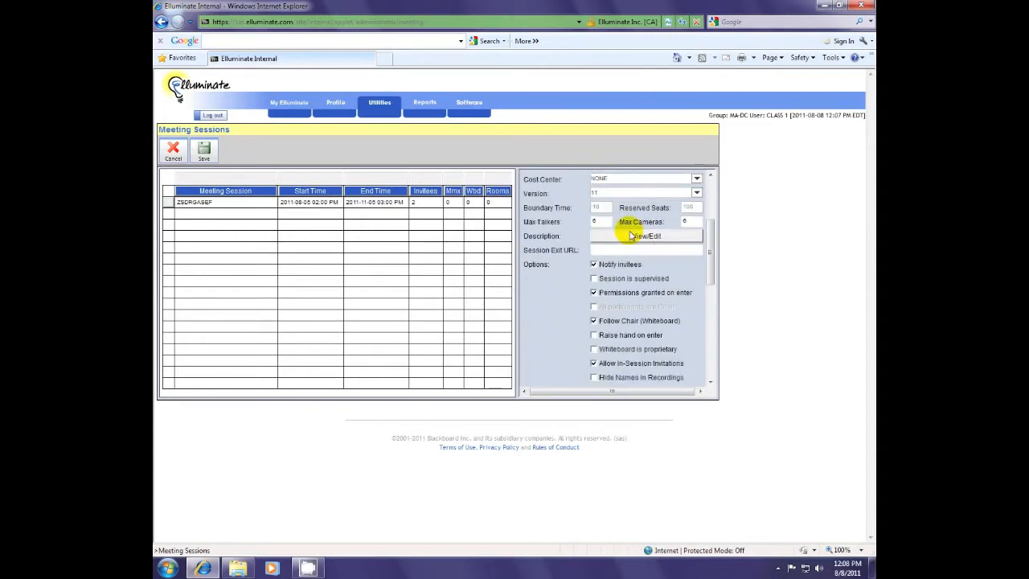
scroll(631, 236, "down", 8)
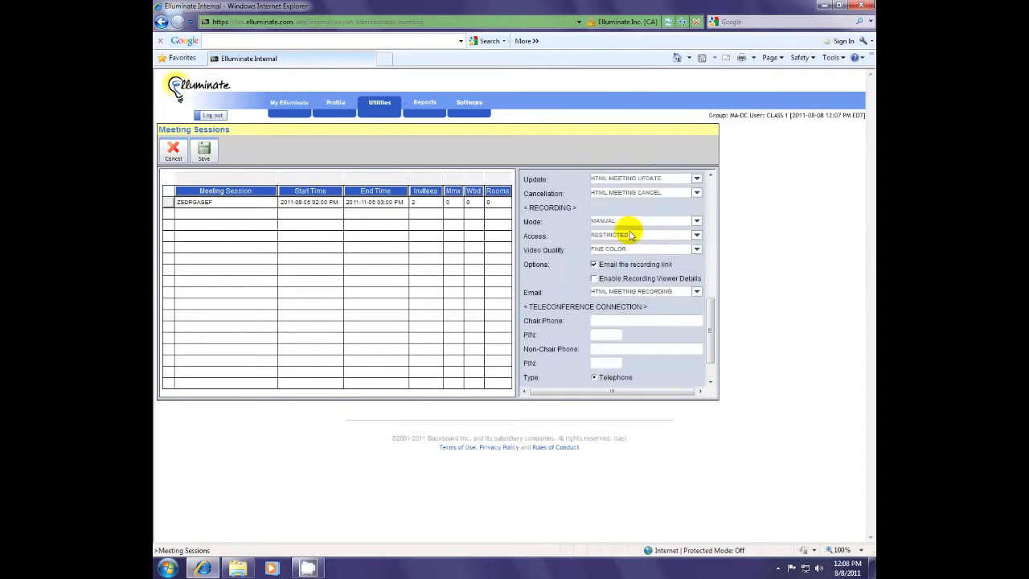
scroll(631, 233, "up", 10)
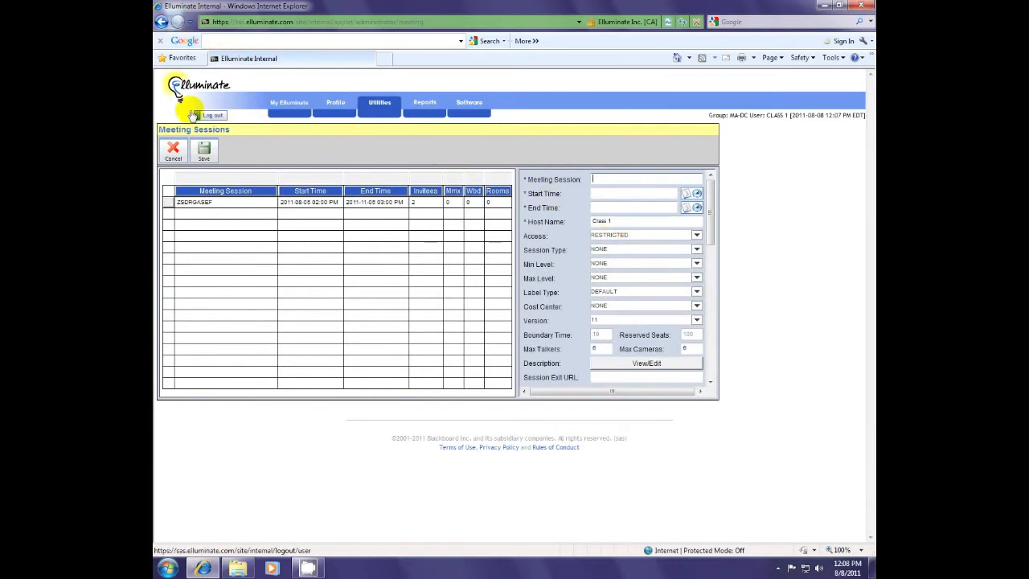
Step: Cancel the new session entry and go to Schedule a Meeting from My Elluminate
left_click(172, 153)
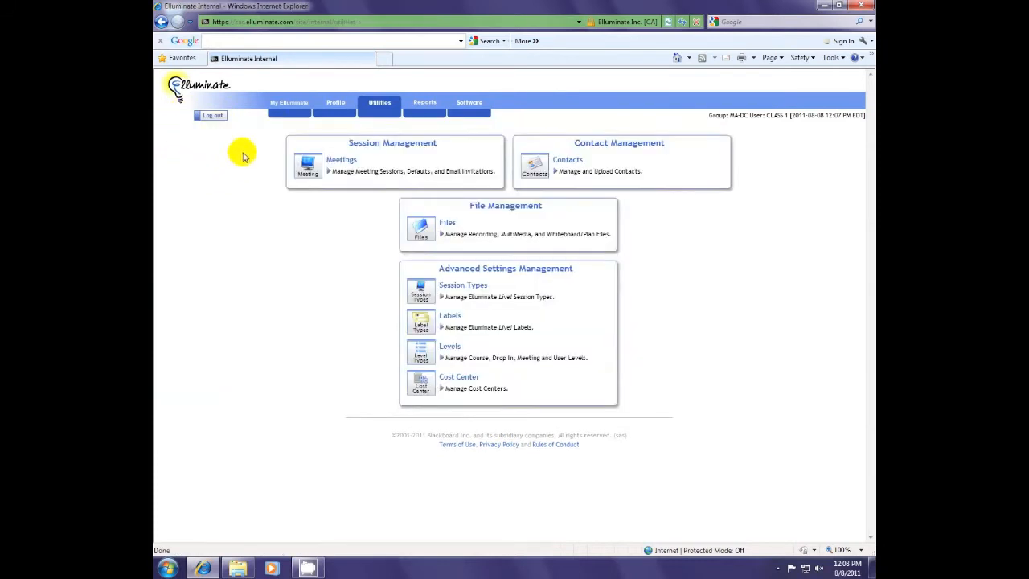
left_click(297, 107)
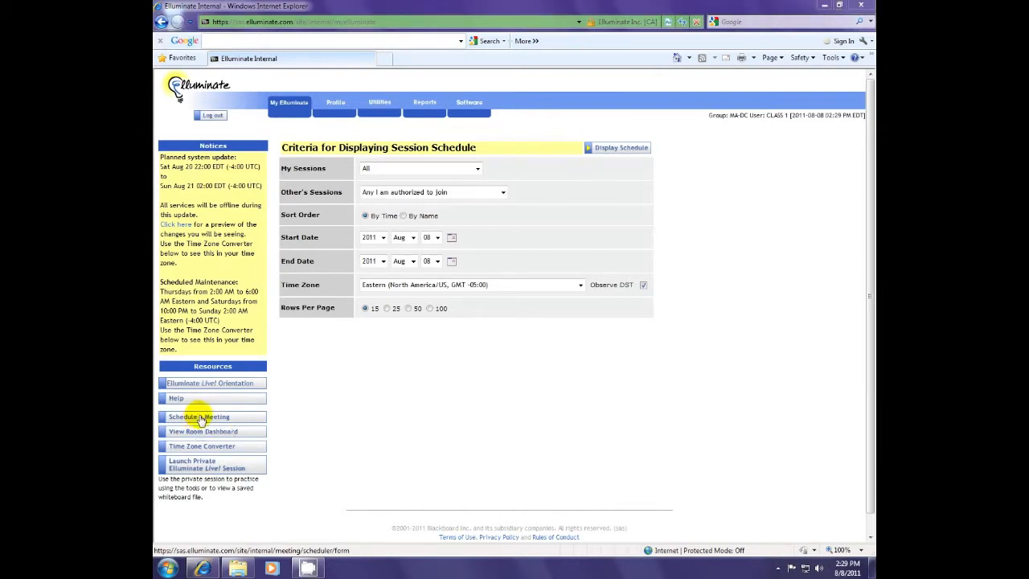
left_click(201, 418)
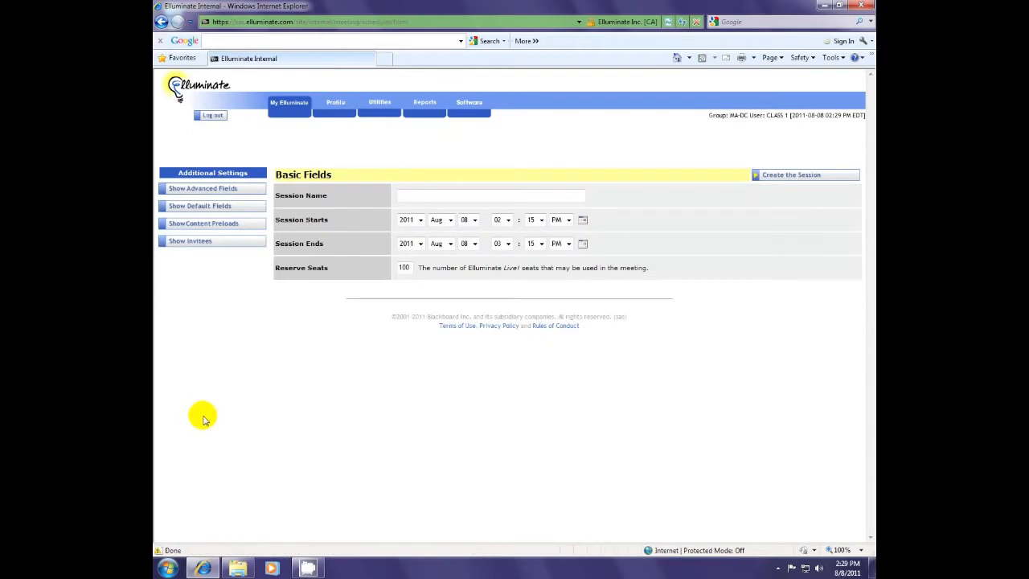
Step: Enter AH100 as the session name, deleting the extra trailing text
left_click(412, 195)
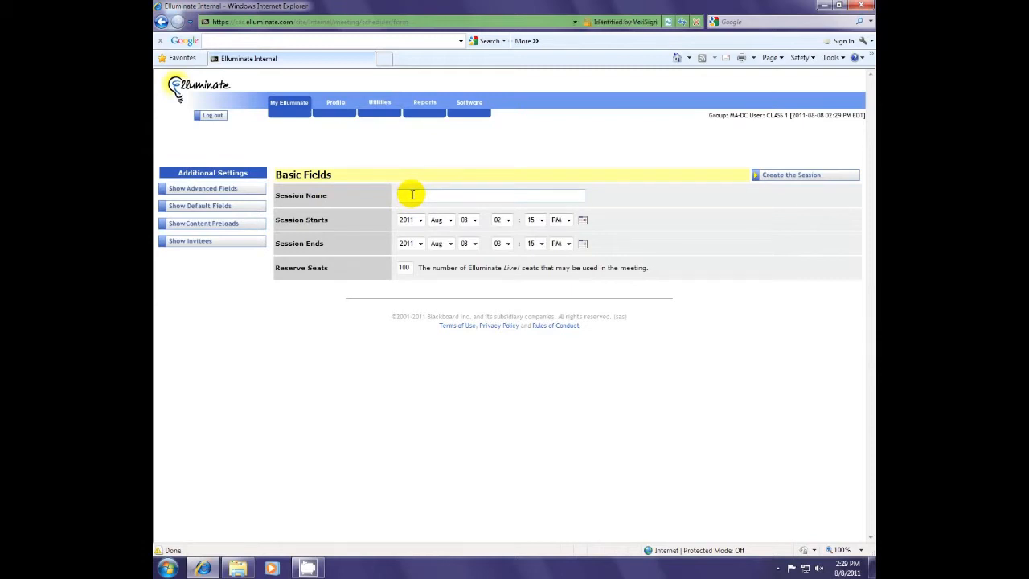
type("AH100 Fal")
key("BackSpace")
key("BackSpace")
key("BackSpace")
type("Spring")
key("BackSpace")
key("BackSpace")
key("BackSpace")
key("BackSpace")
key("BackSpace")
key("BackSpace")
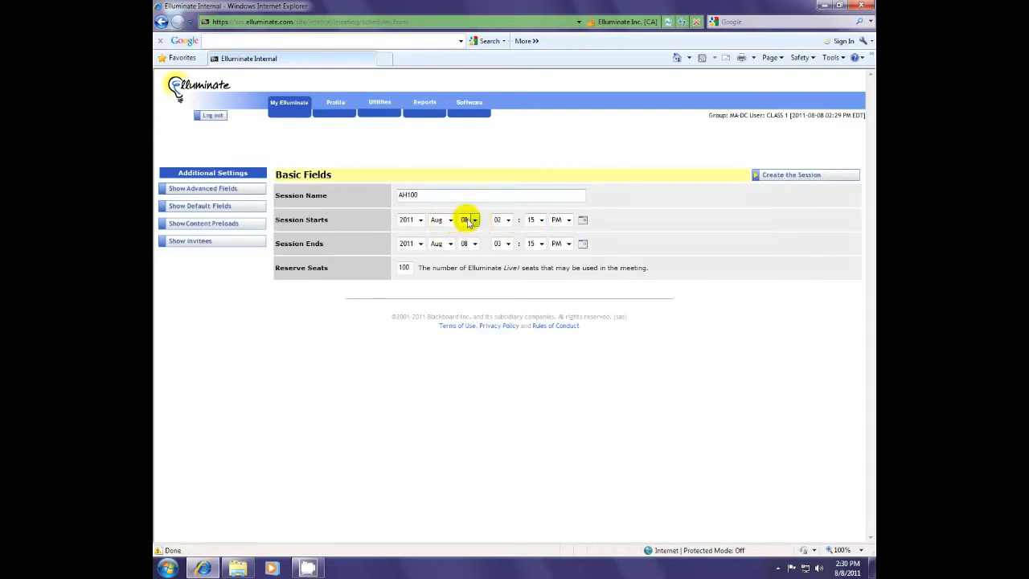
Step: Set the session to start at 2:30 PM and end Dec 08, 2011 at 03:30 PM
left_click(537, 220)
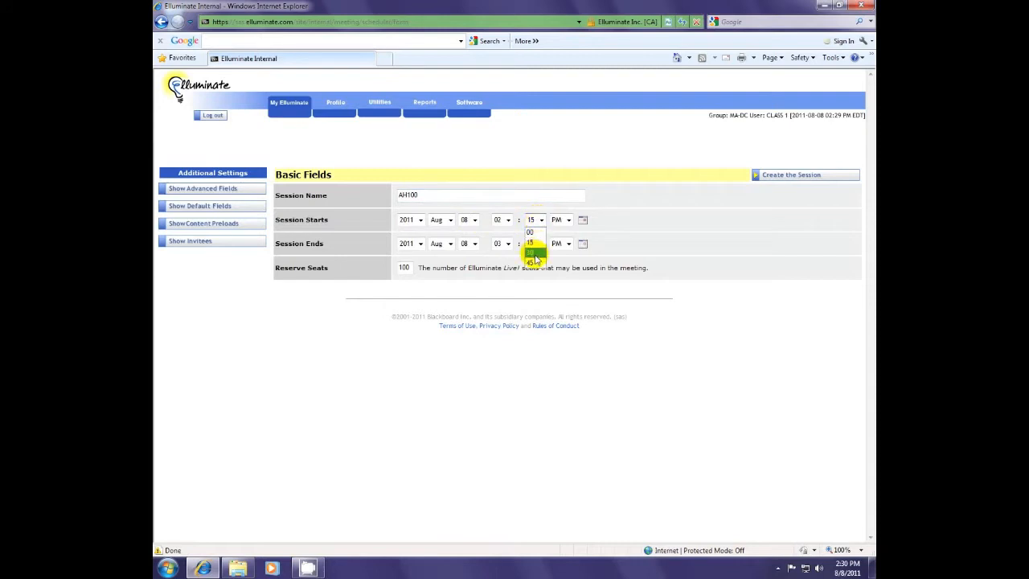
left_click(537, 256)
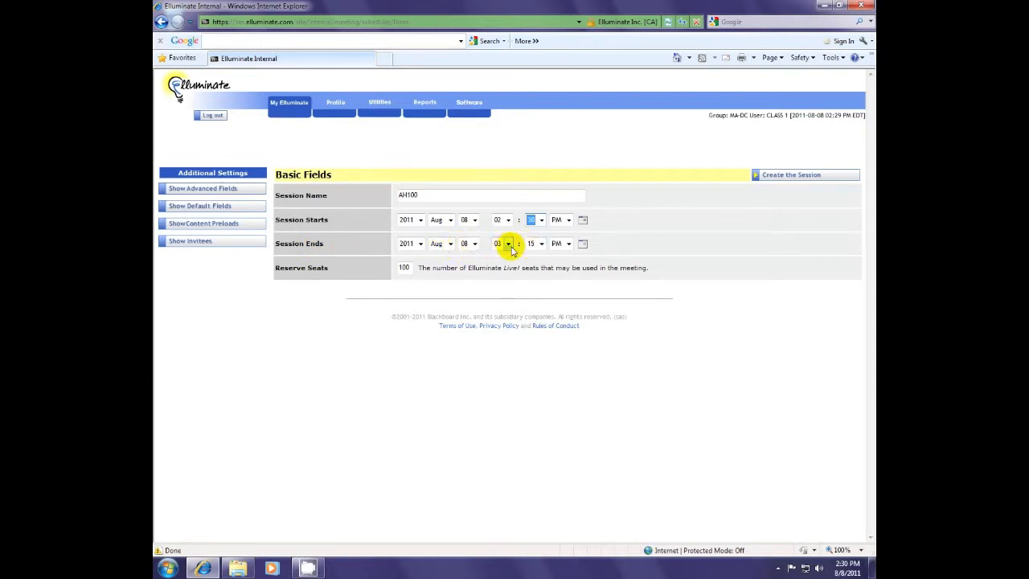
left_click(451, 244)
left_click(437, 356)
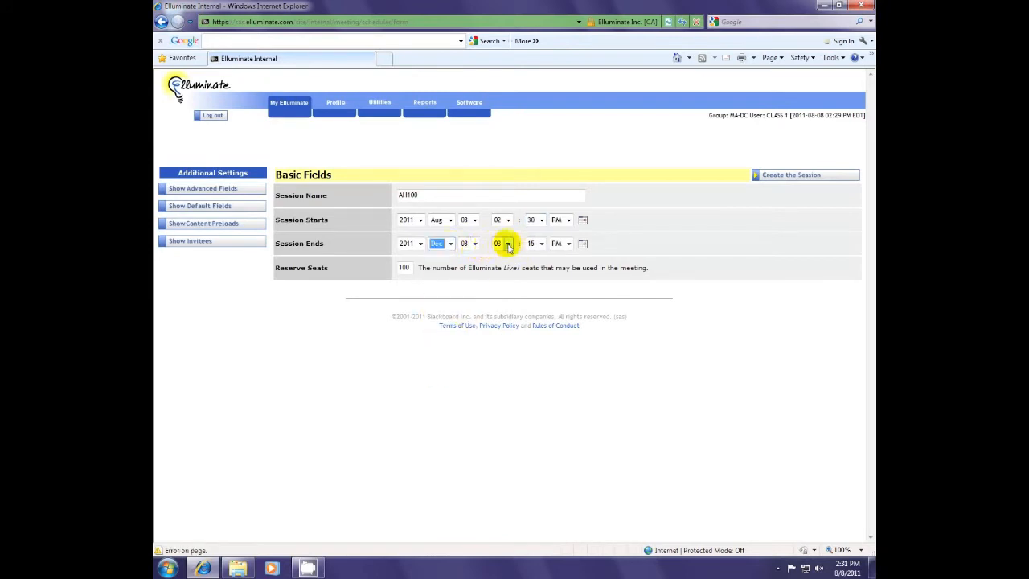
left_click(509, 243)
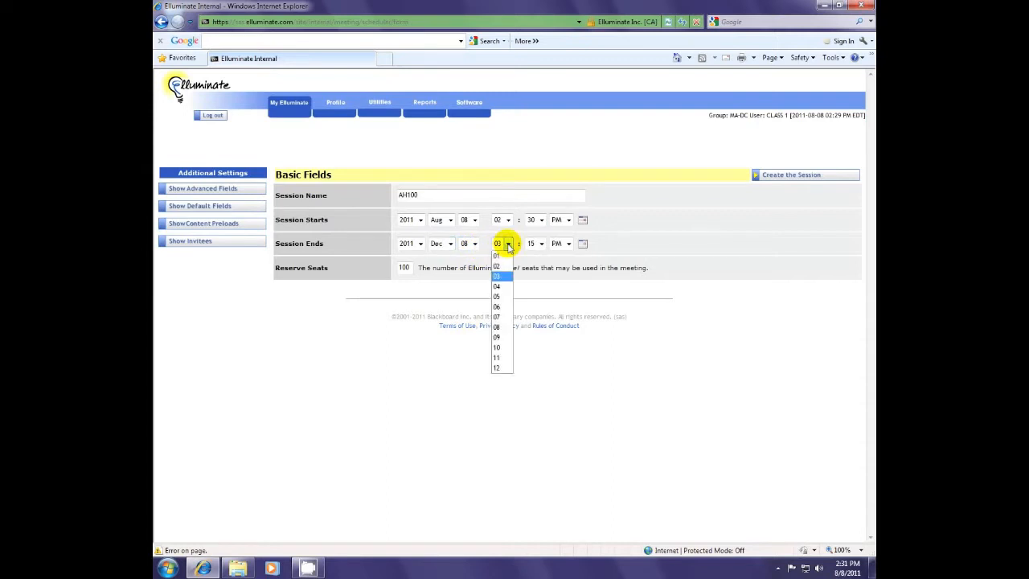
left_click(539, 242)
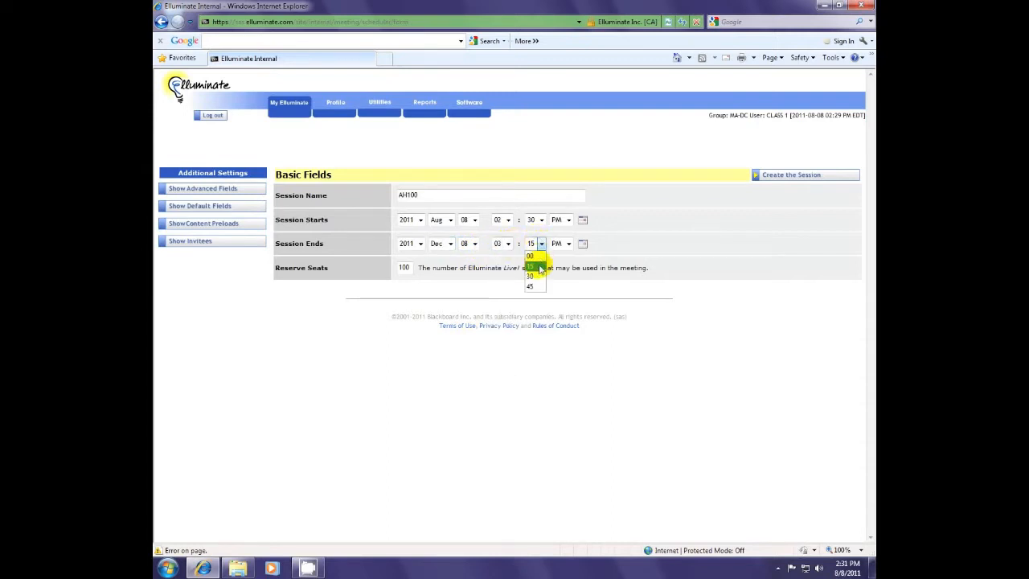
left_click(537, 271)
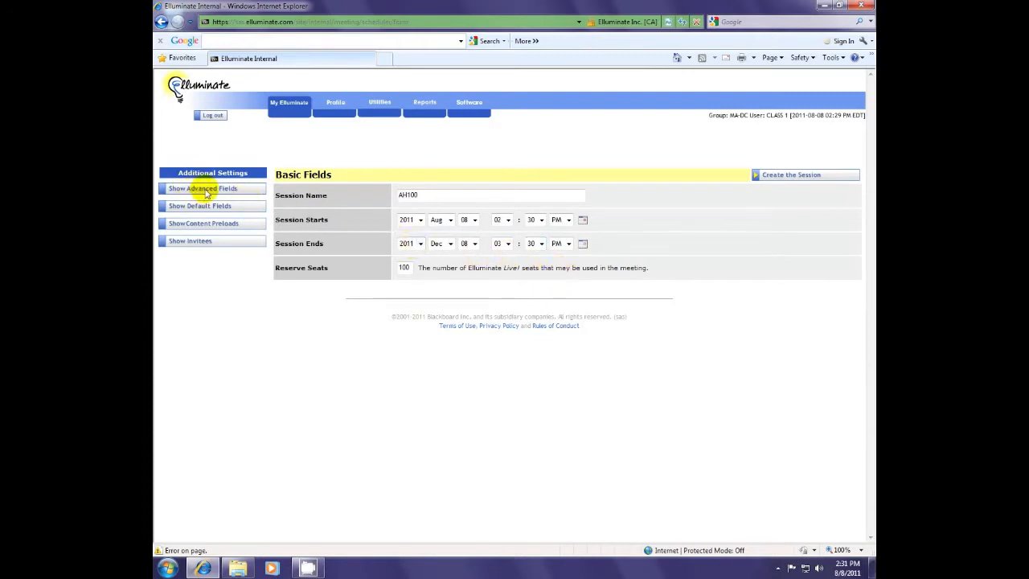
Step: Expand the Advanced, Default, Content Preload and Invitee sections of the session form
left_click(201, 191)
left_click(202, 206)
left_click(209, 229)
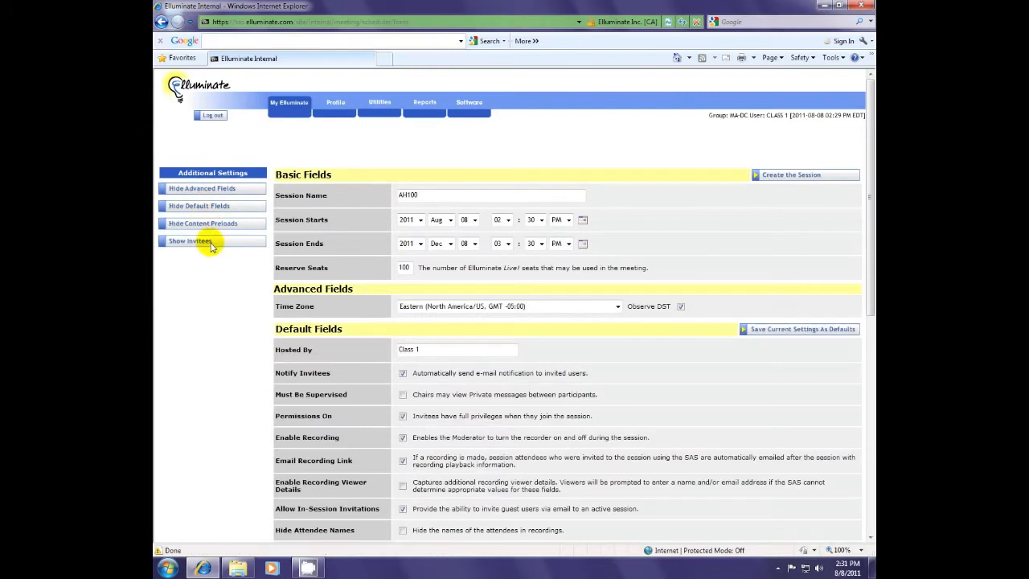
left_click(242, 241)
scroll(341, 308, "down", 2)
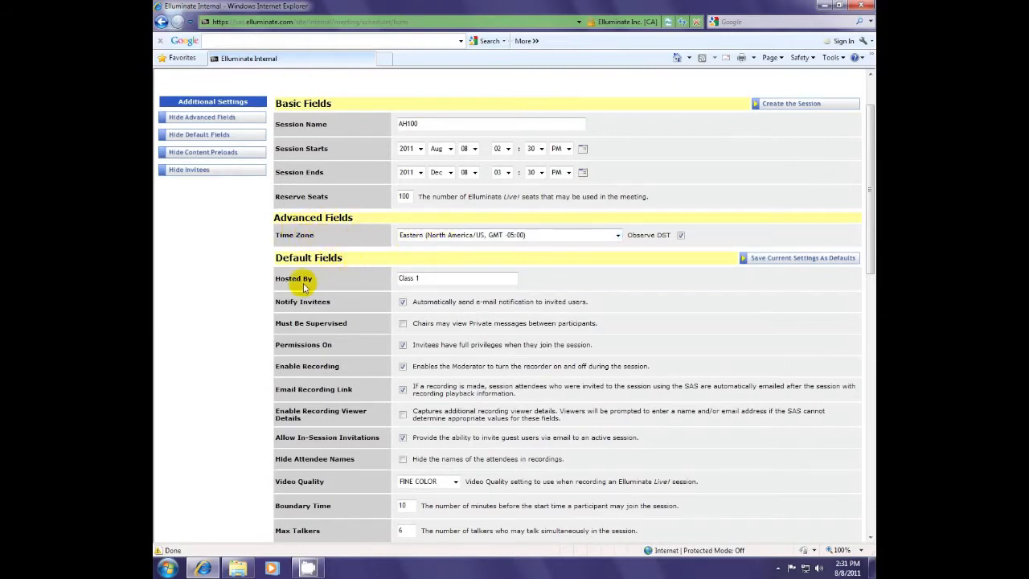
left_click(420, 279)
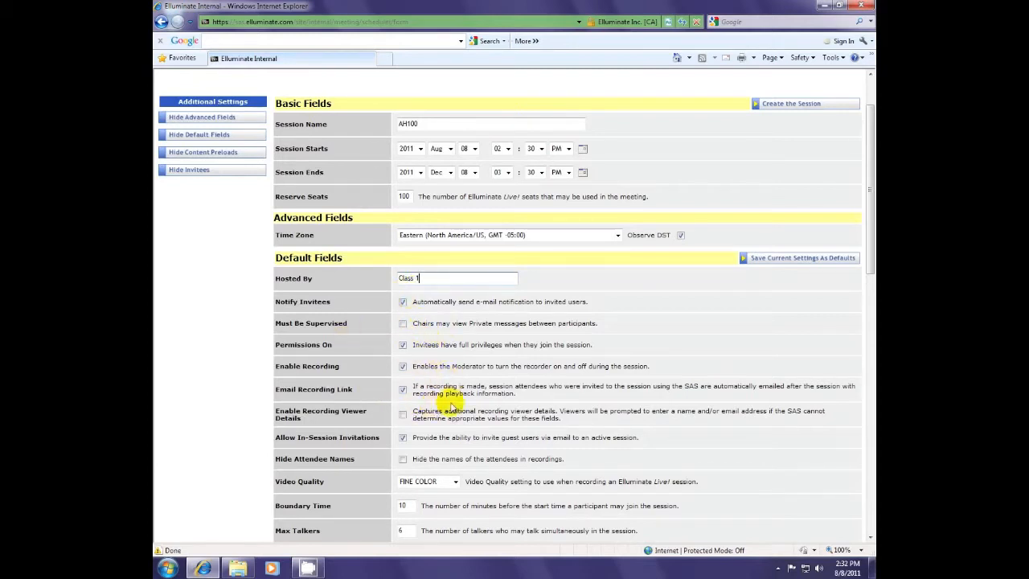
scroll(424, 358, "down", 2)
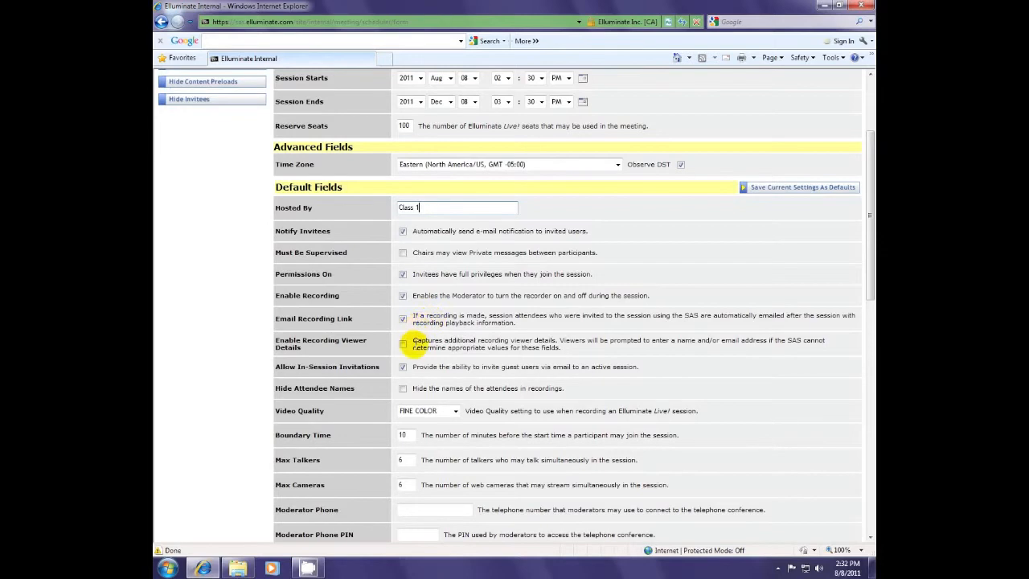
scroll(403, 344, "down", 1)
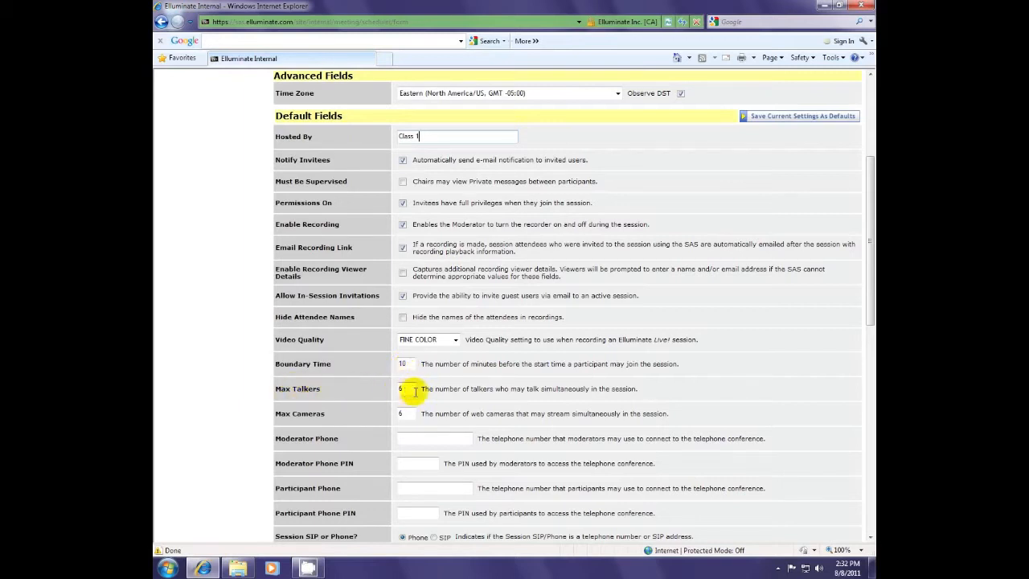
left_click(410, 389)
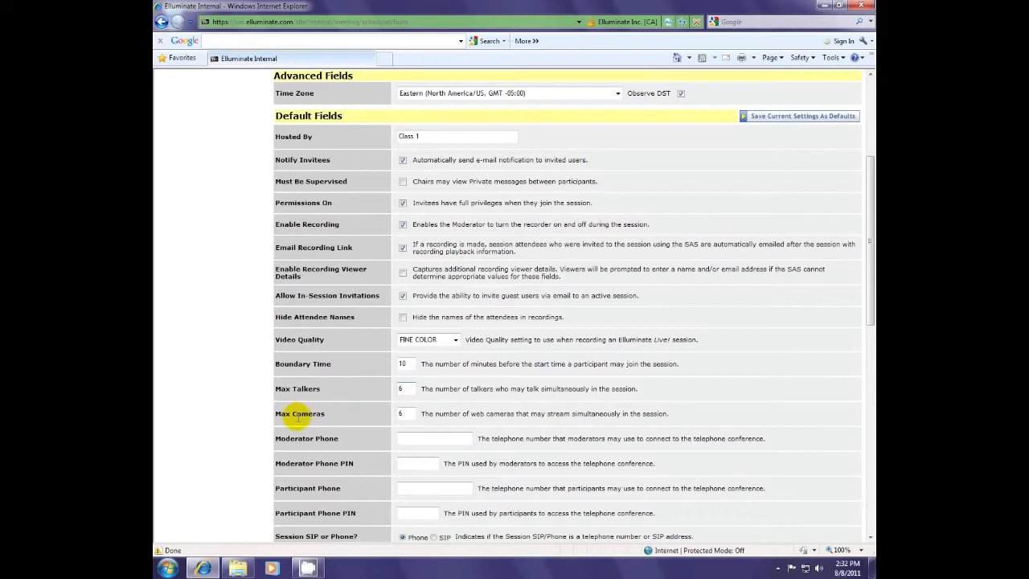
left_click(413, 413)
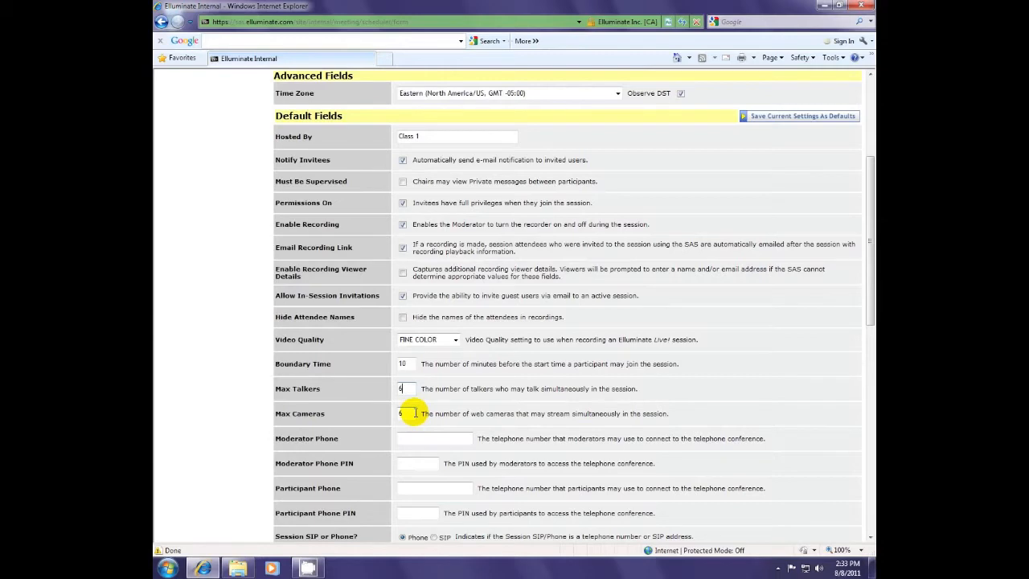
scroll(413, 413, "down", 3)
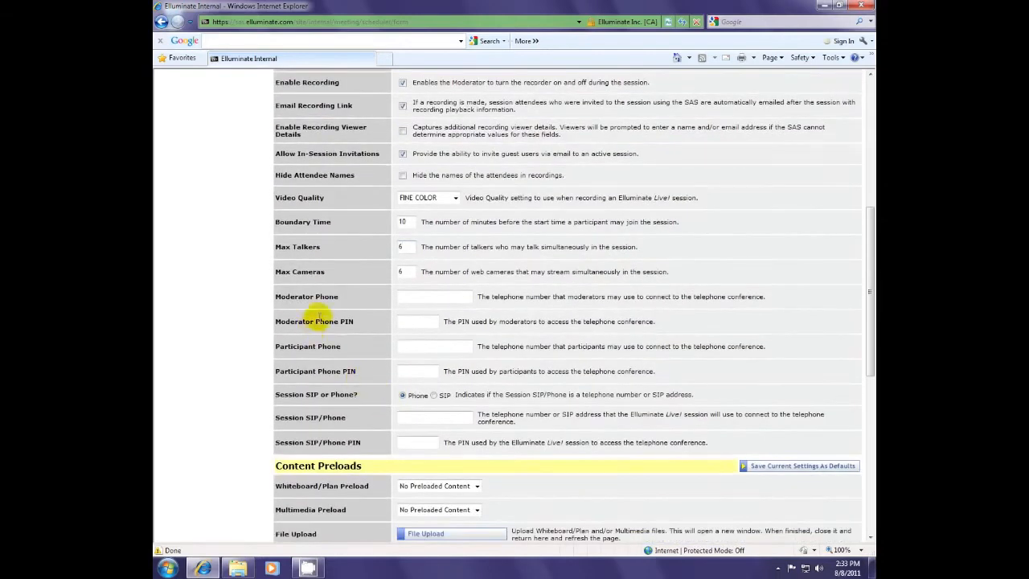
left_click_drag(269, 295, 360, 442)
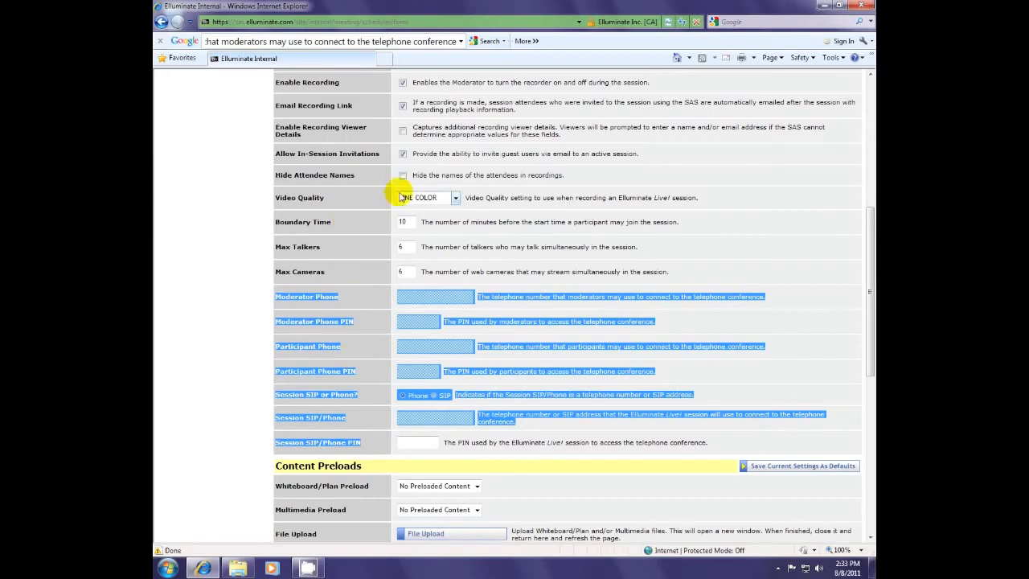
left_click(416, 296)
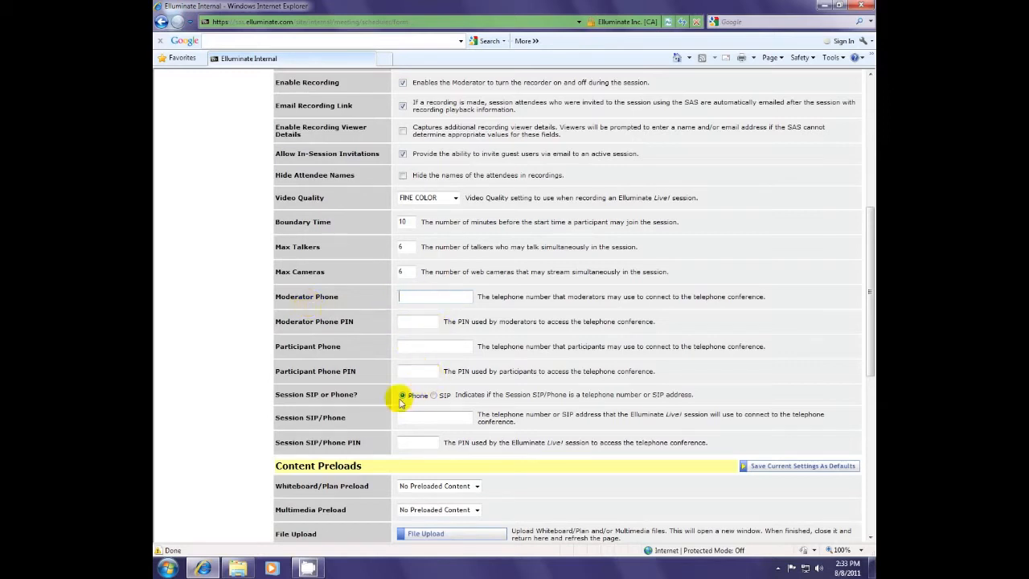
left_click_drag(276, 395, 707, 444)
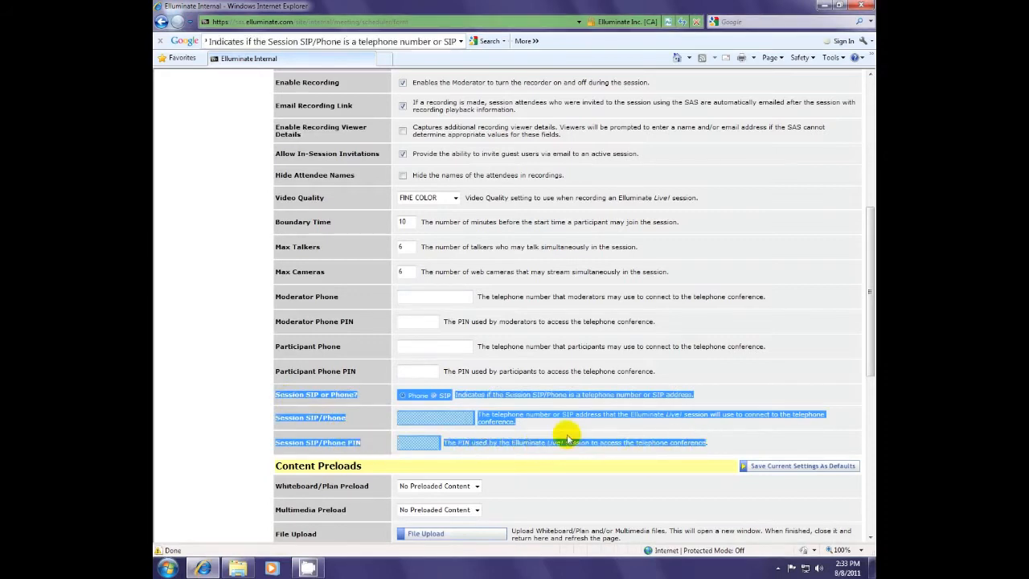
left_click(339, 397)
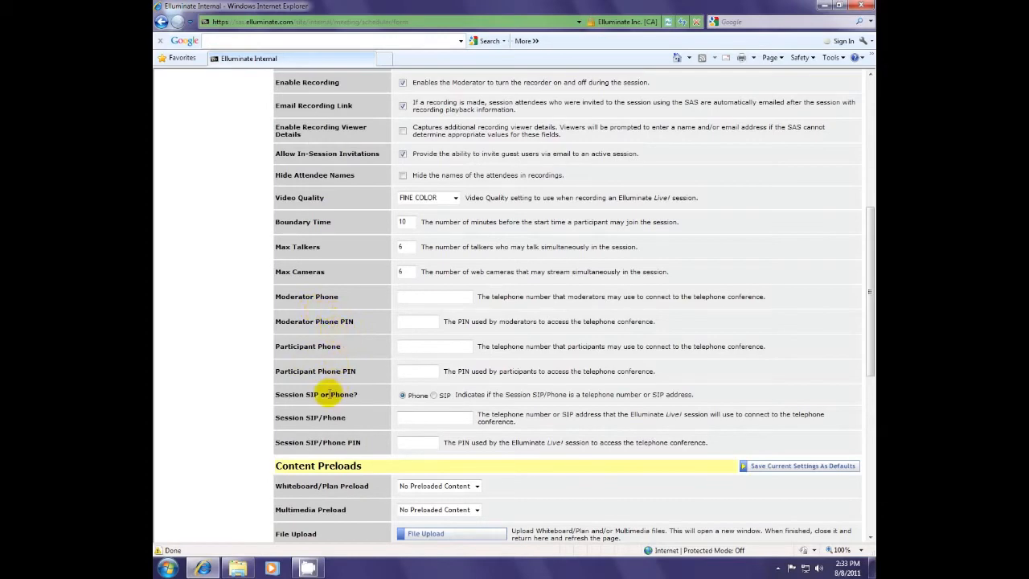
scroll(336, 390, "down", 3)
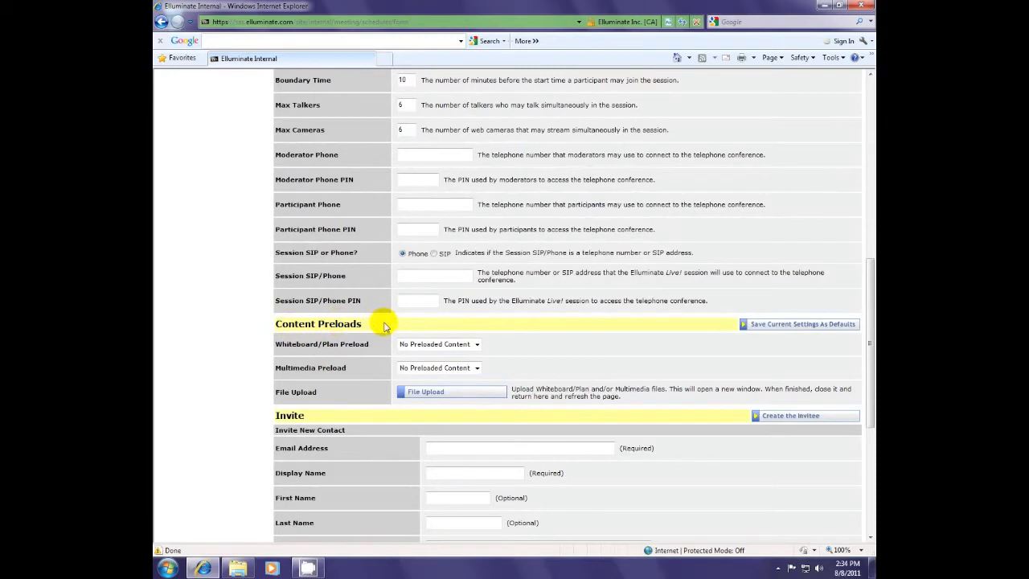
left_click_drag(270, 345, 315, 343)
left_click(323, 345)
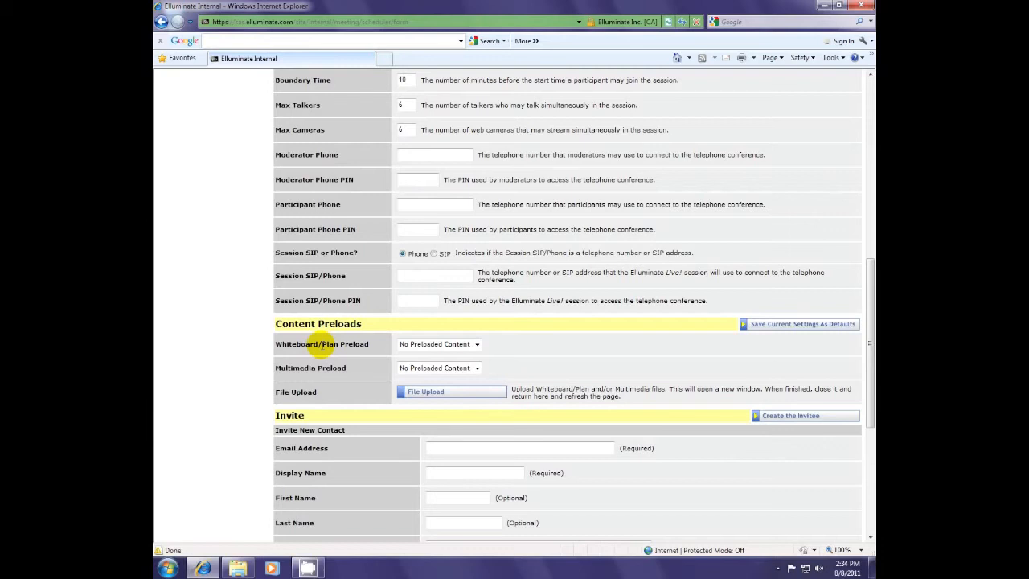
left_click_drag(275, 368, 362, 372)
left_click(362, 372)
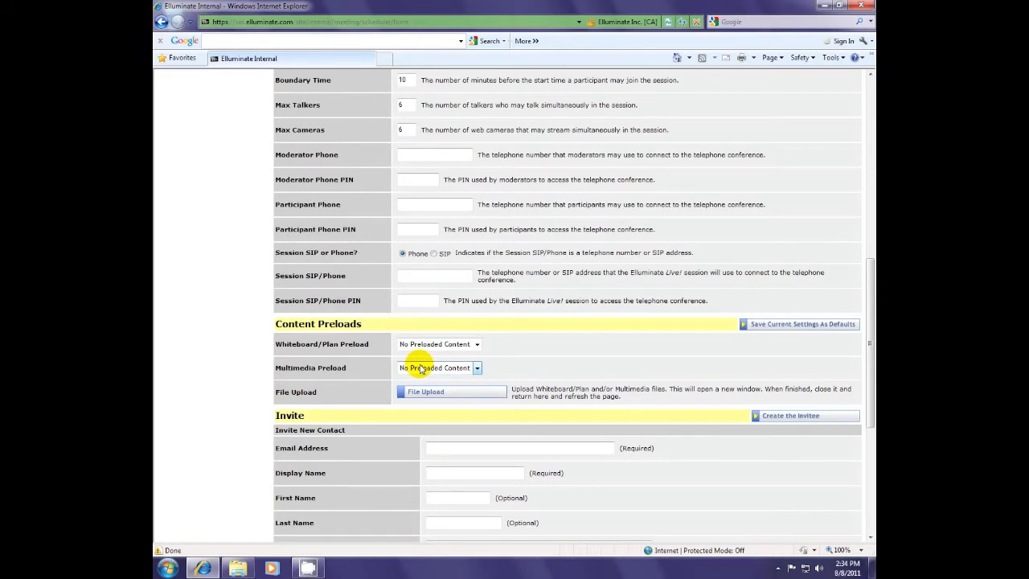
double_click(335, 346)
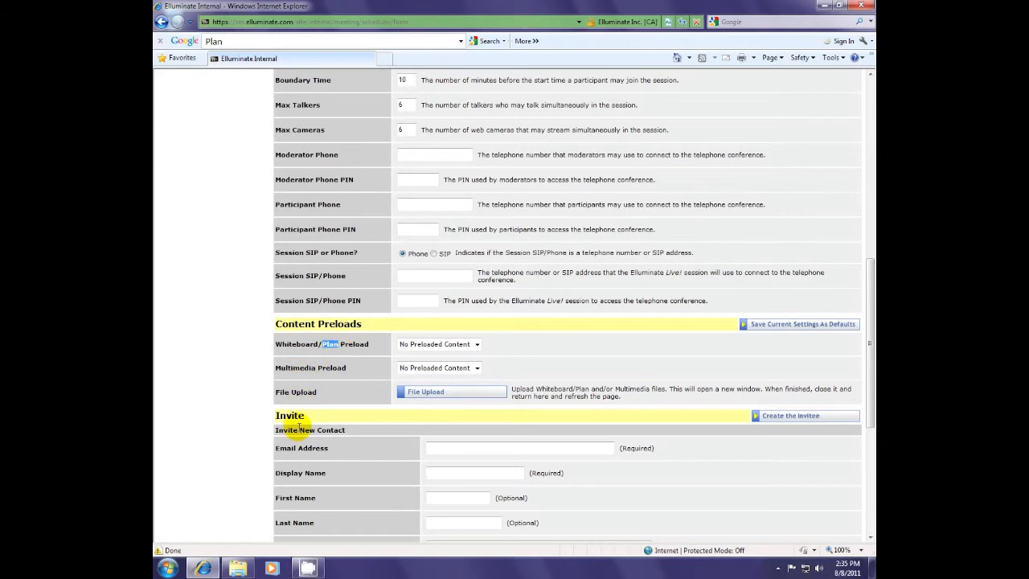
scroll(297, 402, "down", 2)
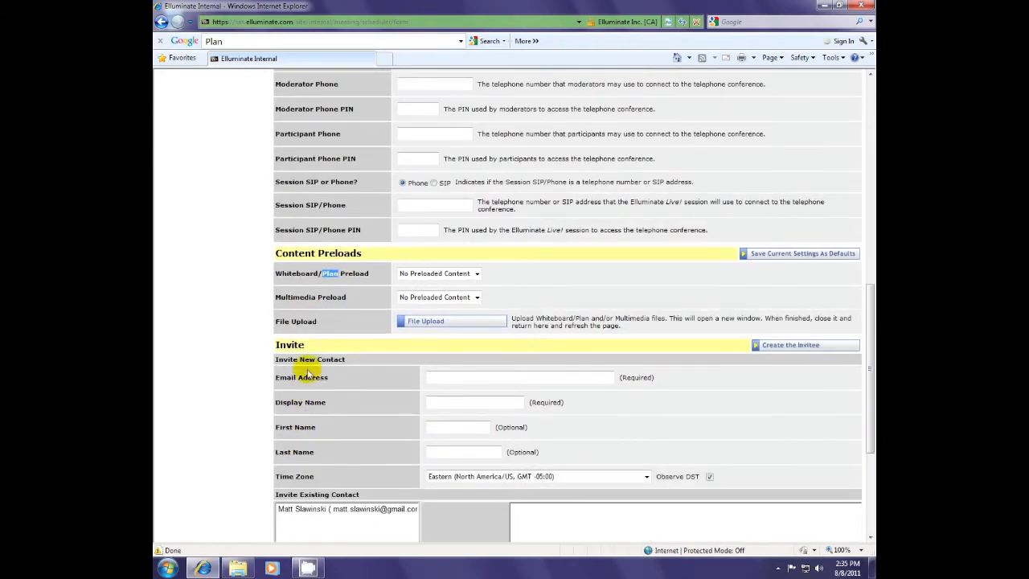
left_click(415, 322)
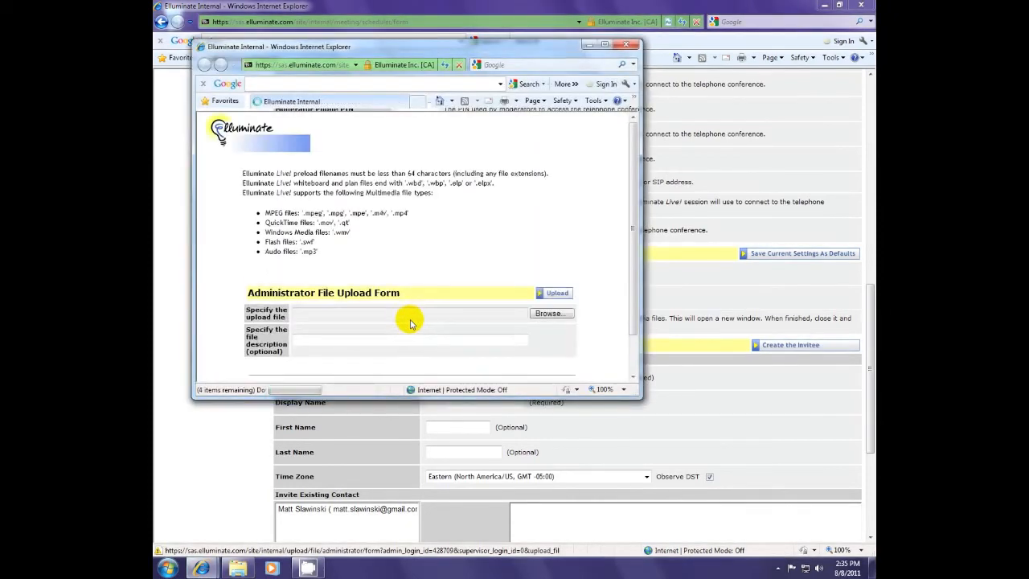
left_click(535, 313)
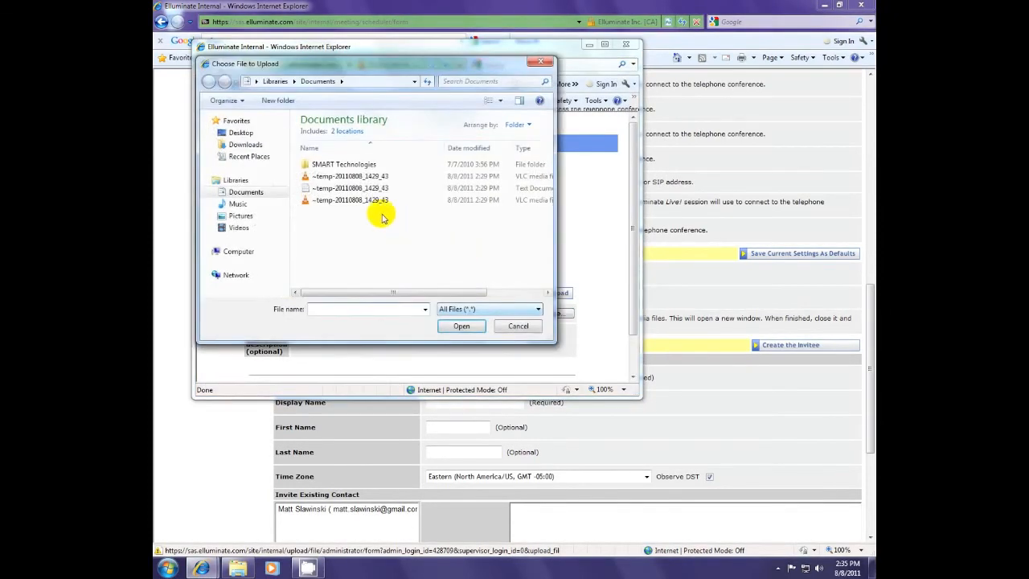
left_click(512, 330)
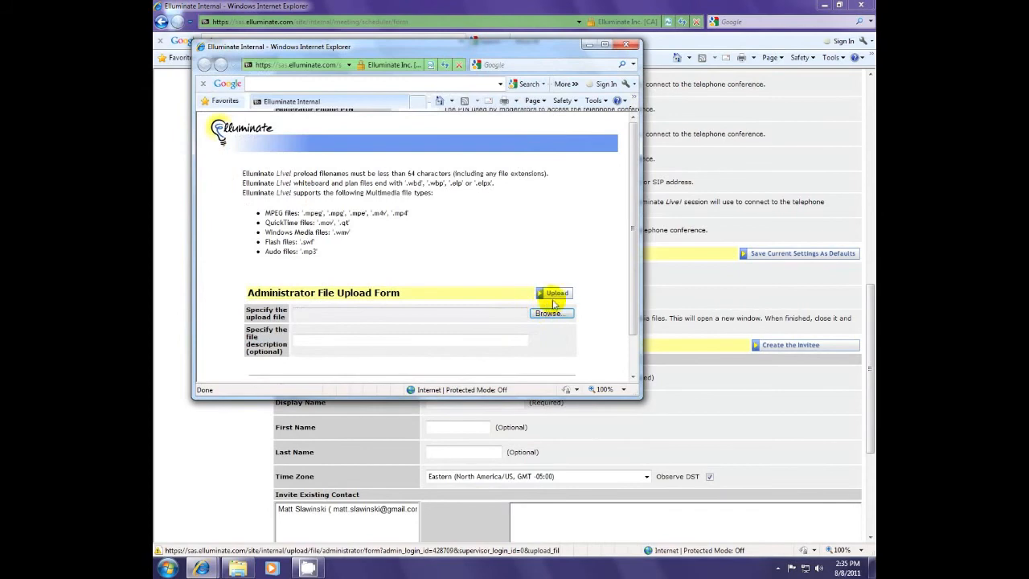
left_click(560, 295)
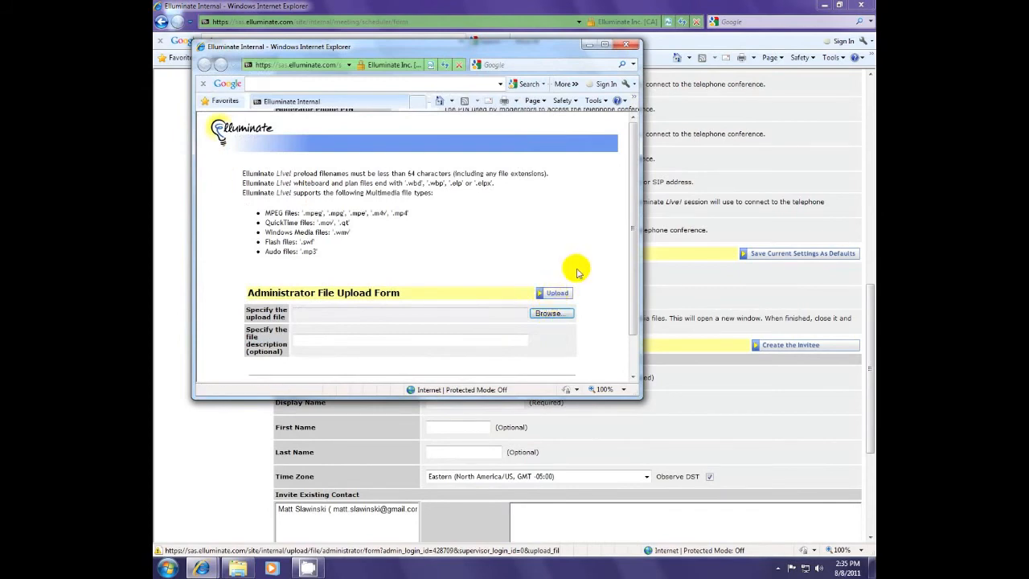
left_click(628, 45)
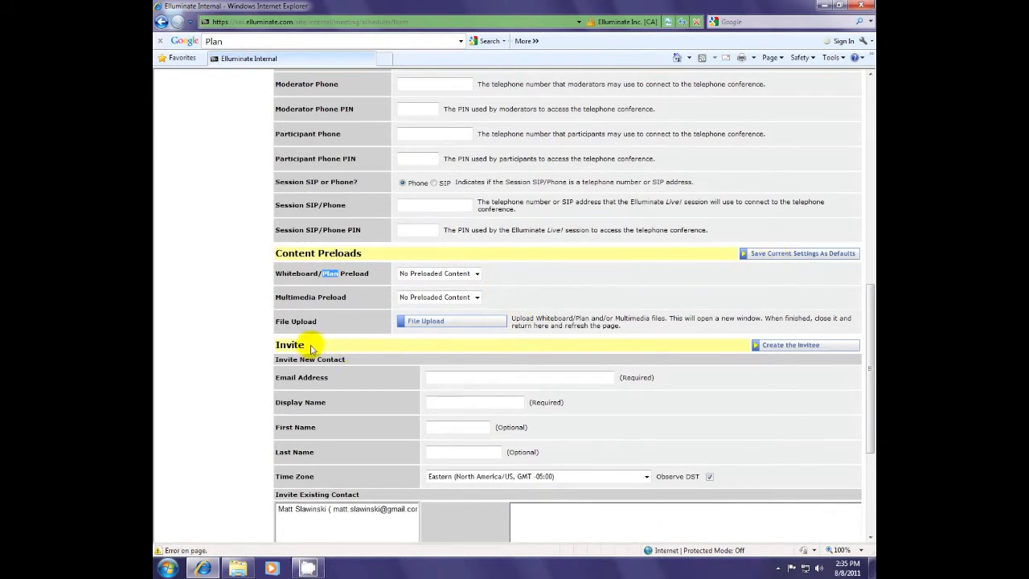
Step: Create a new invitee from the contact's e-mail address and display name
scroll(289, 347, "down", 1)
scroll(289, 348, "down", 3)
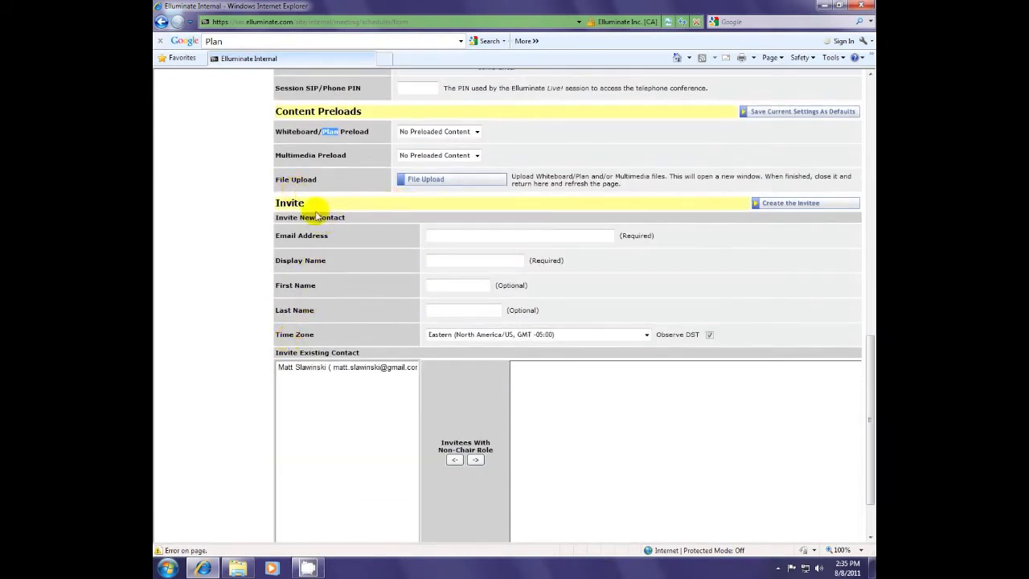
left_click(471, 237)
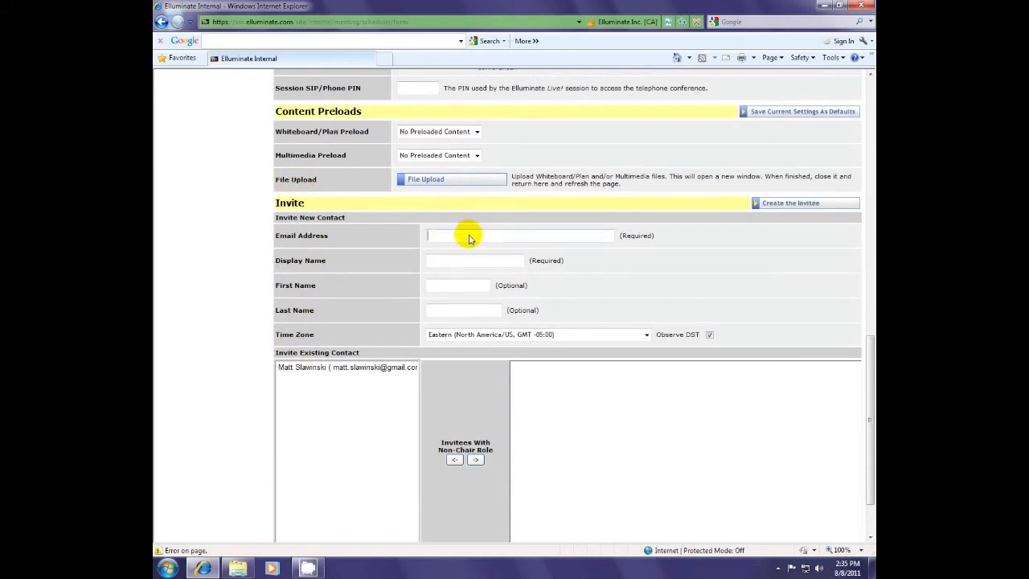
key("Tab")
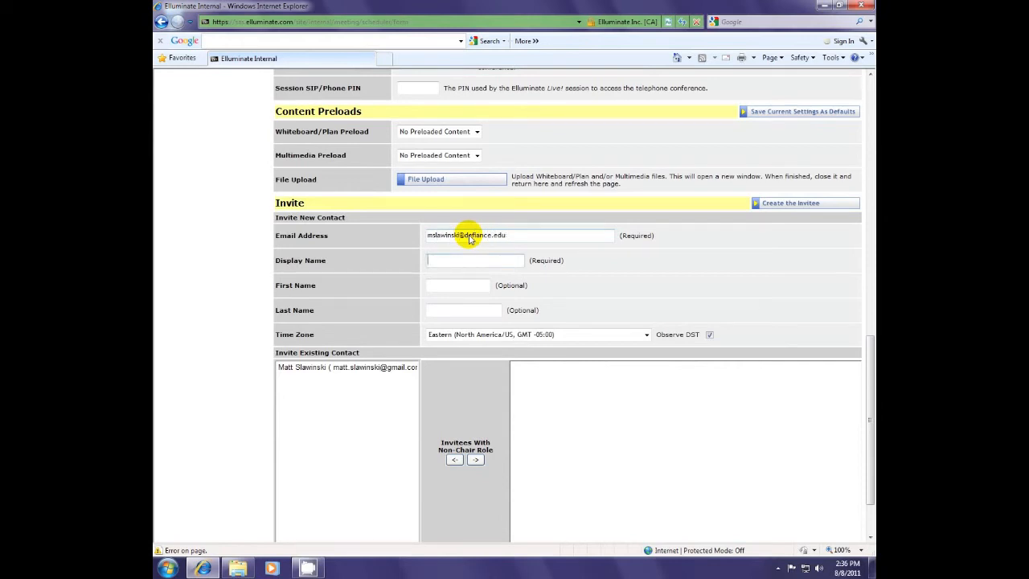
left_click(776, 202)
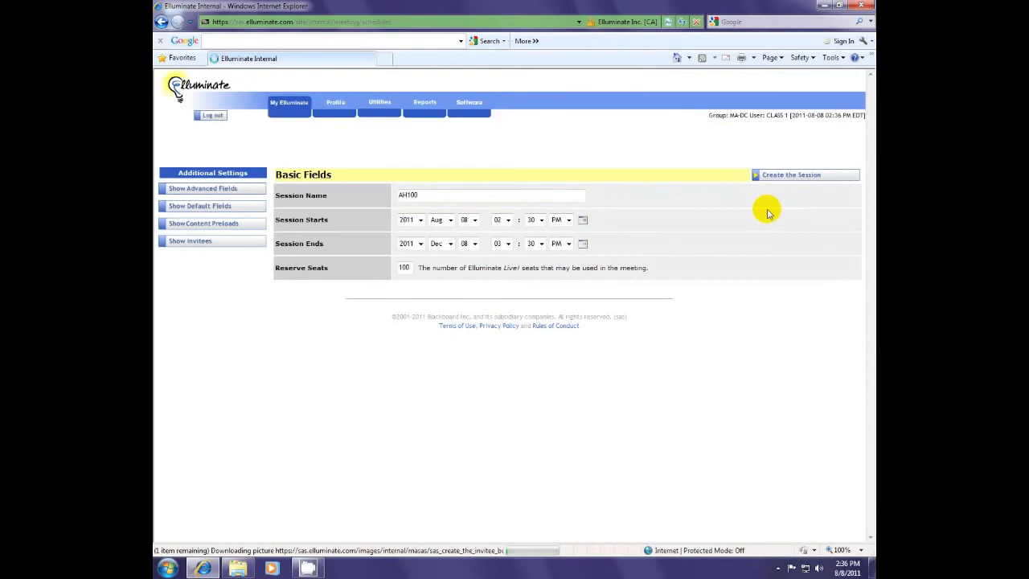
Step: Select the contact in the existing contacts and Non-Chair Role invitee lists
scroll(489, 345, "down", 15)
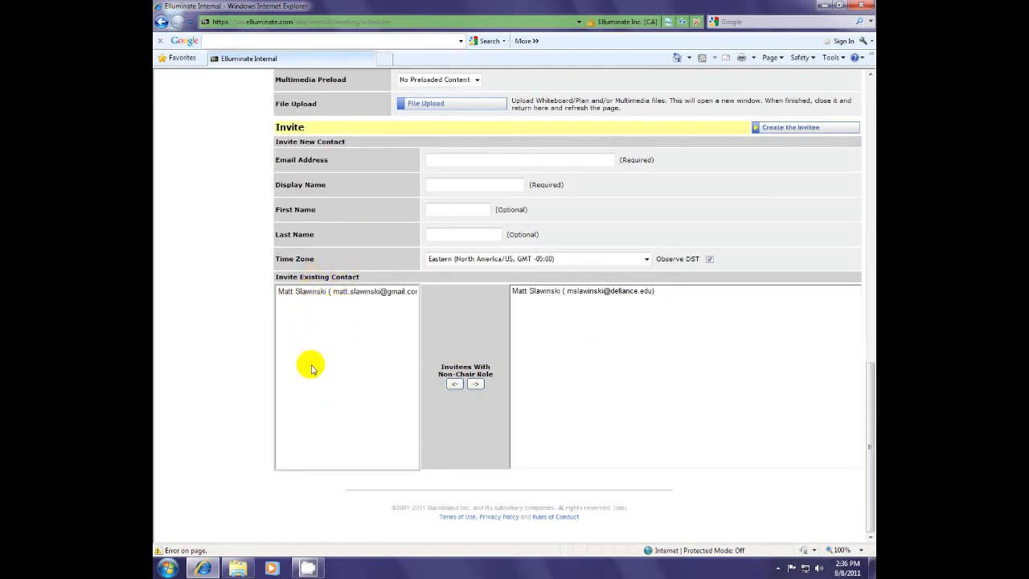
left_click(354, 295)
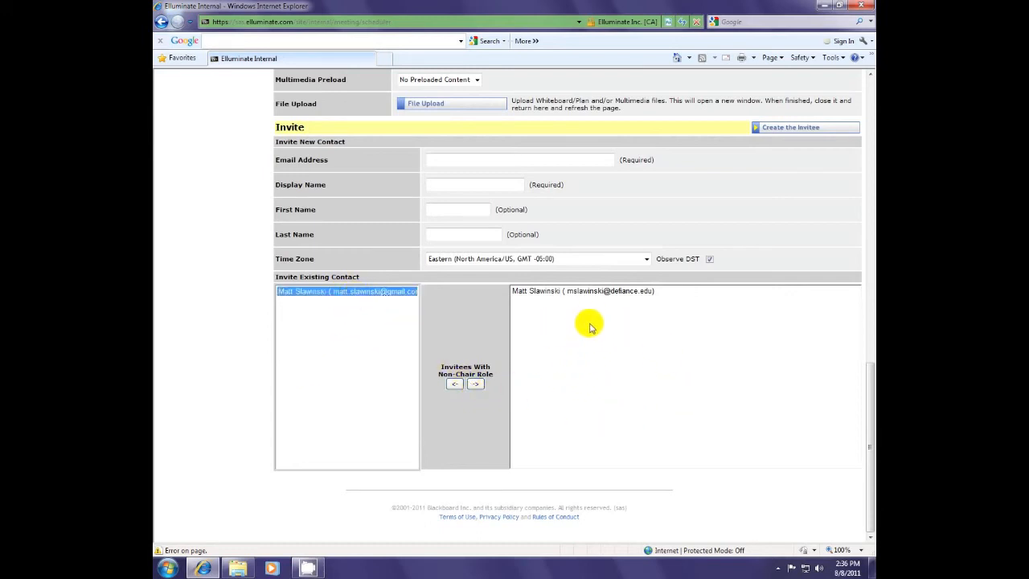
left_click(554, 293)
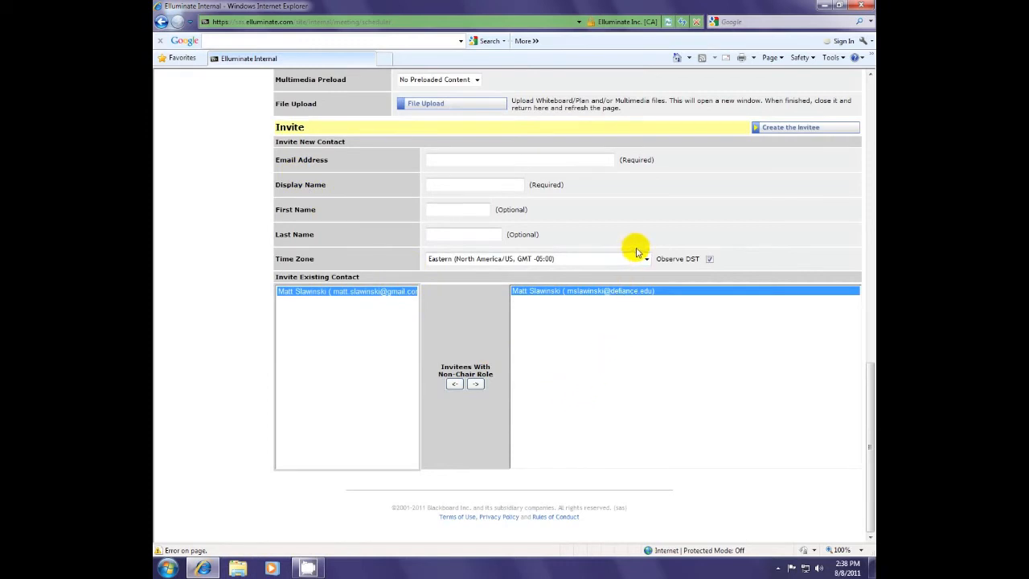
scroll(635, 252, "up", 15)
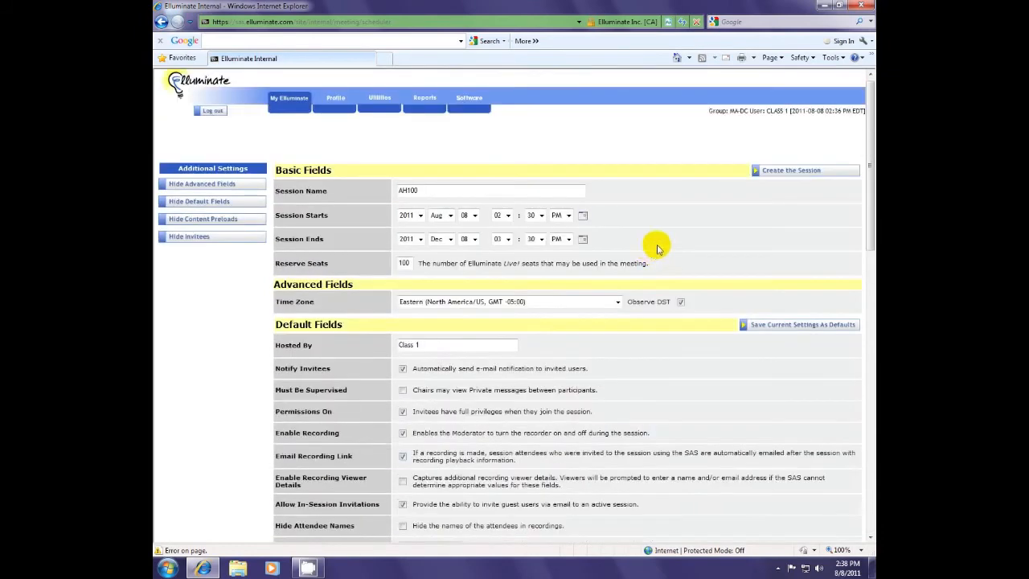
Step: Create the AH100 session, then select its full guest link URL and copy it
left_click(788, 177)
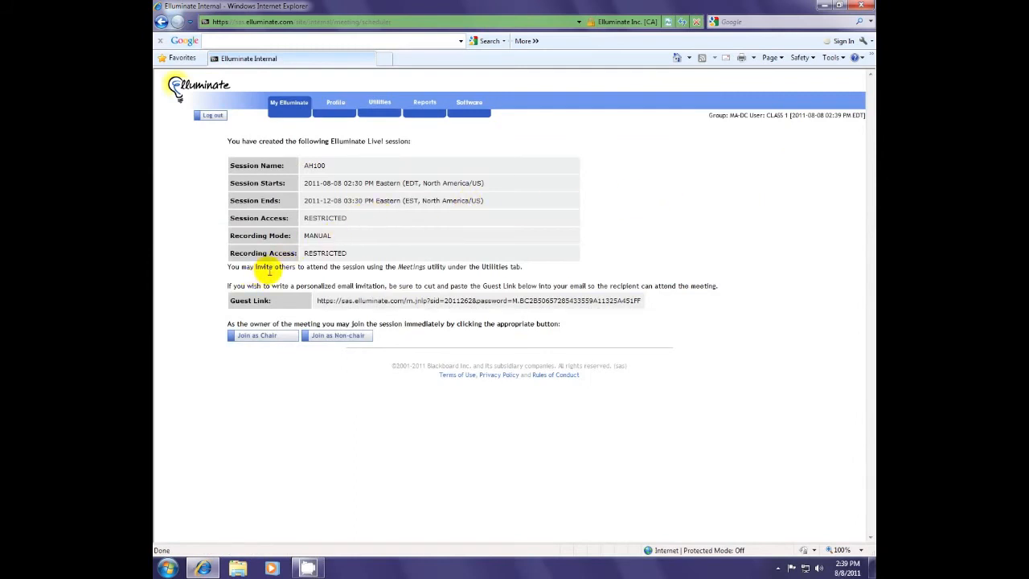
left_click_drag(230, 298, 604, 313)
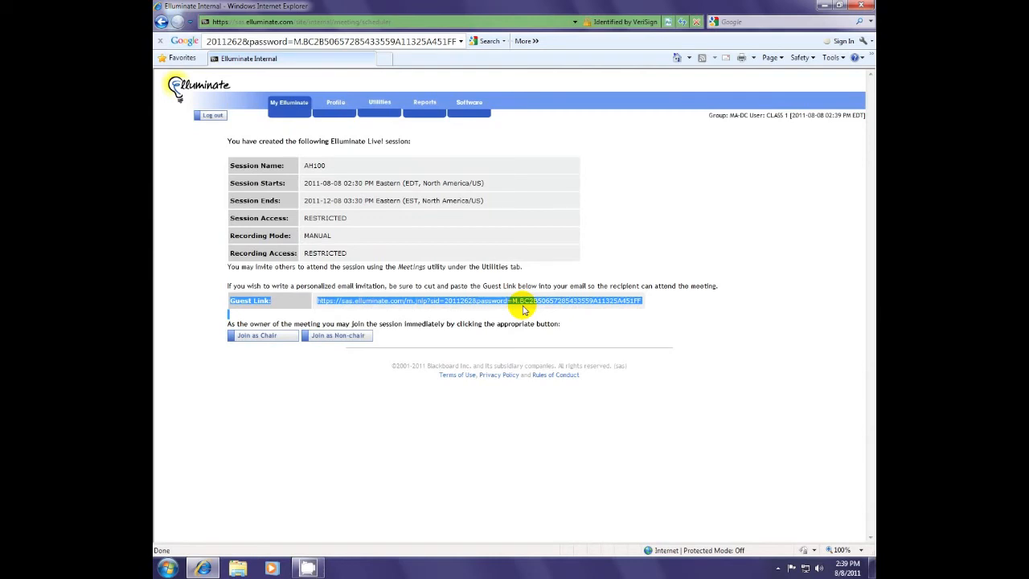
left_click(523, 310)
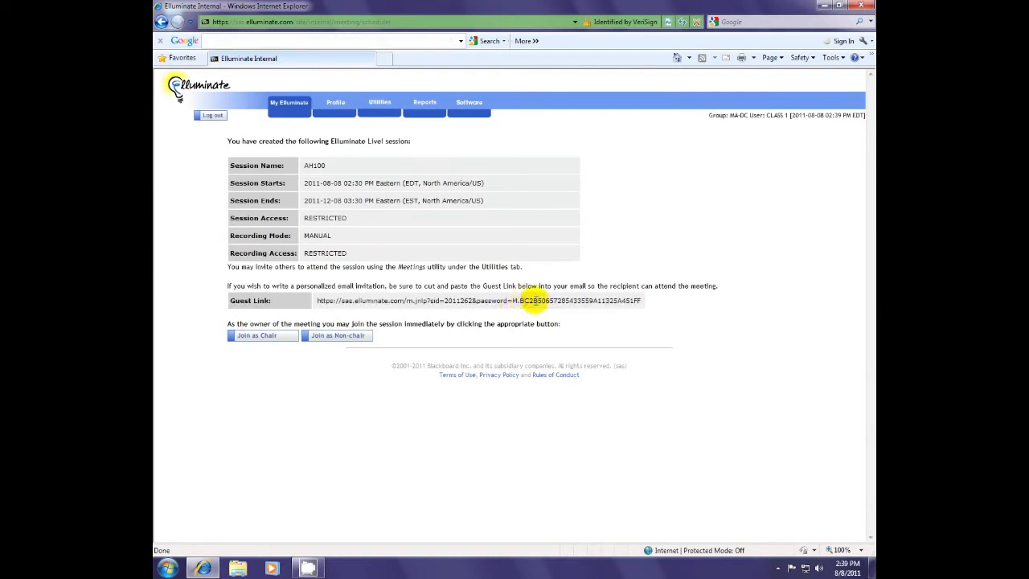
left_click_drag(642, 304, 326, 304)
right_click(326, 305)
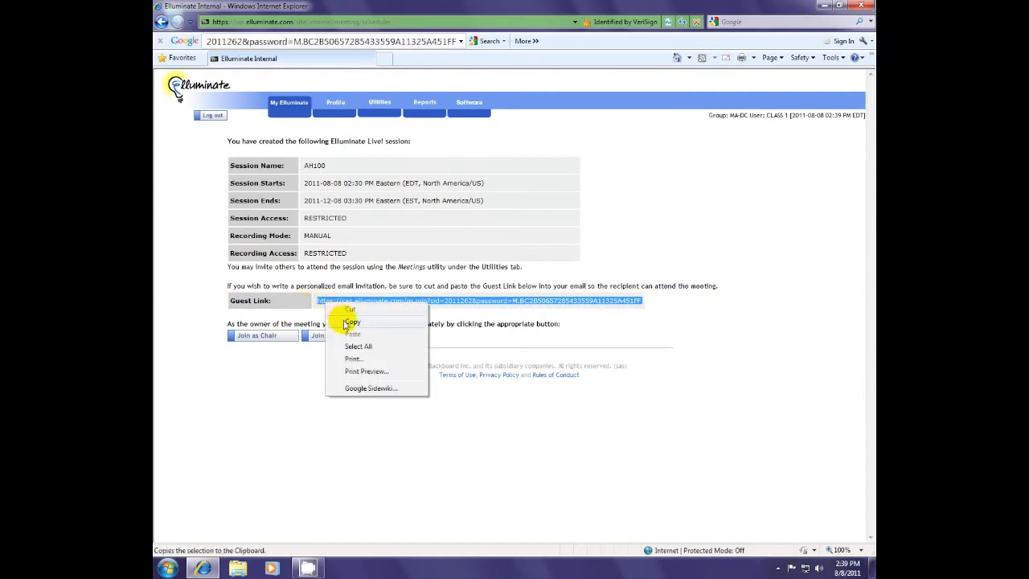
left_click(342, 322)
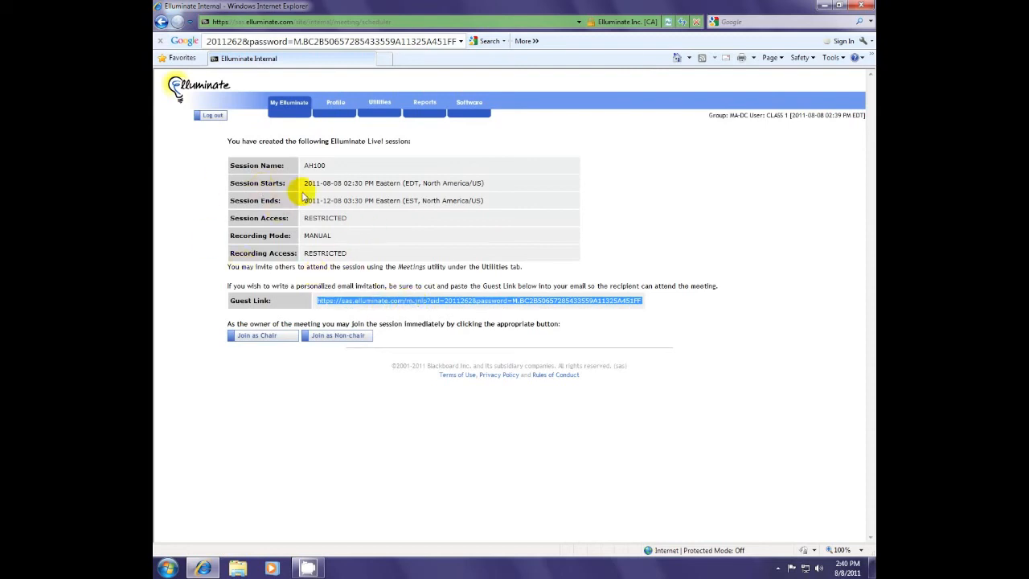
Step: Open the Meetings utility from Utilities and accept the filter to list meeting sessions
left_click(381, 110)
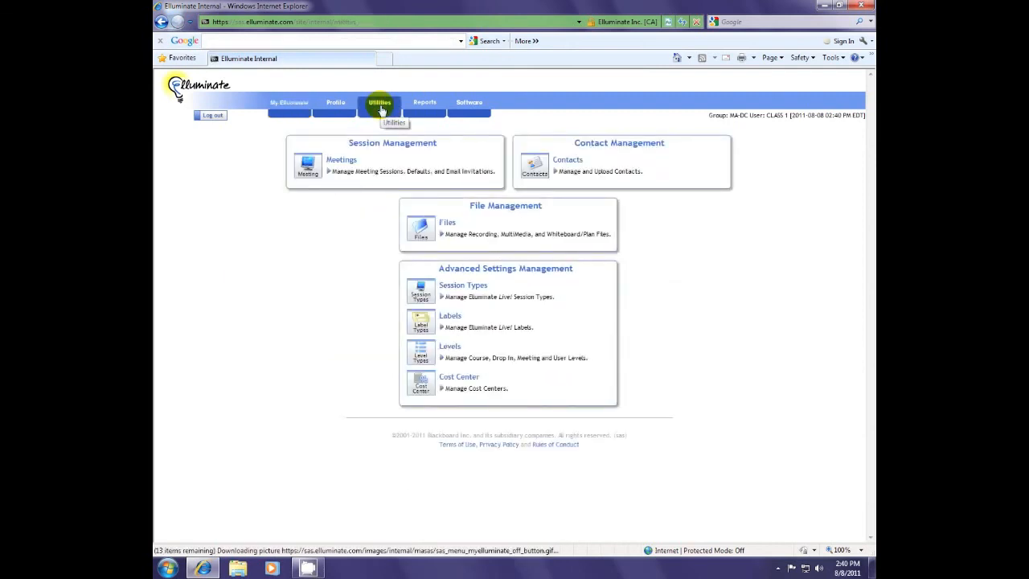
left_click(315, 174)
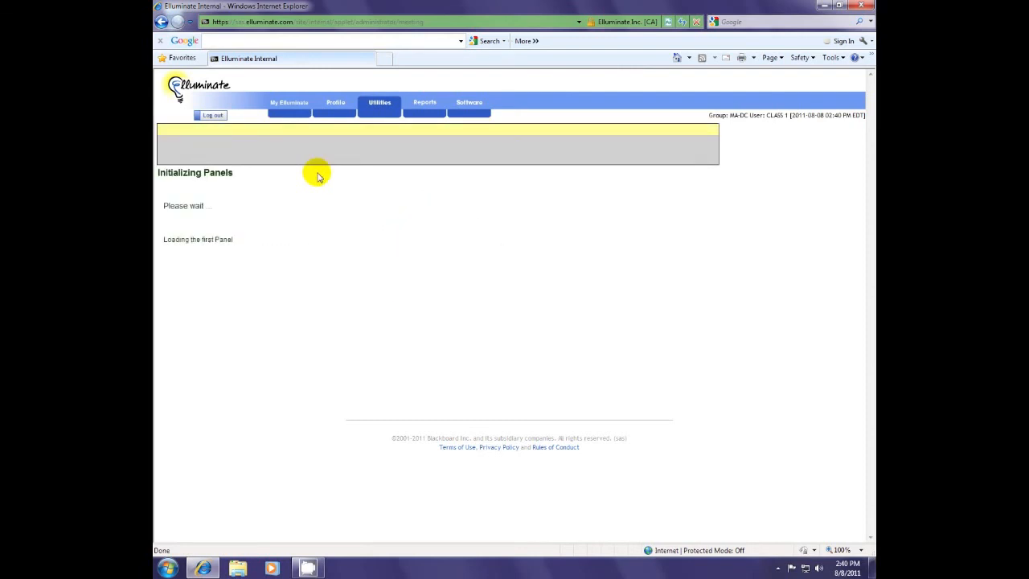
left_click(205, 154)
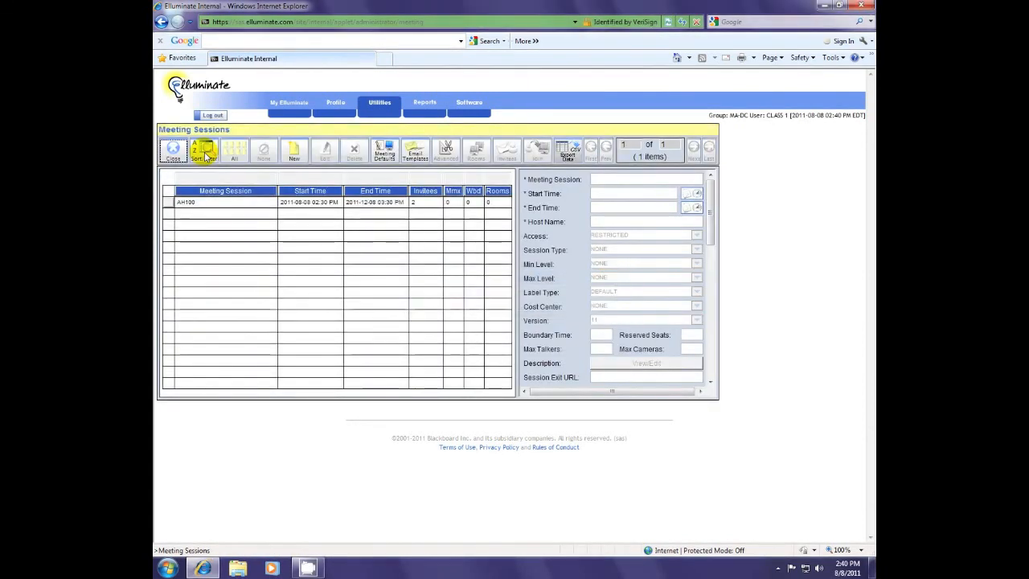
Step: Select the AH100 session, open it for editing, then cancel without saving changes
left_click(169, 206)
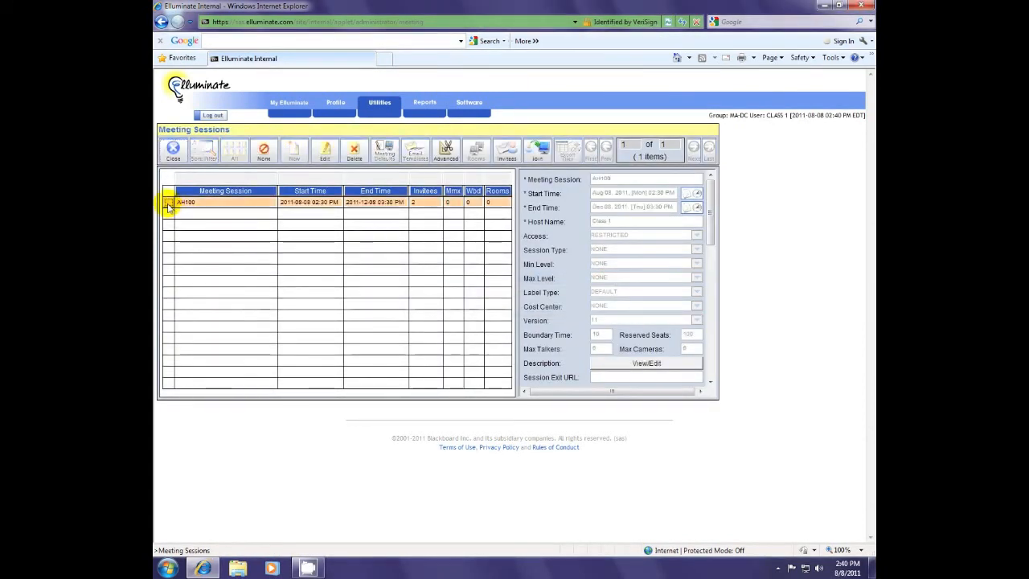
left_click_drag(713, 180, 678, 142)
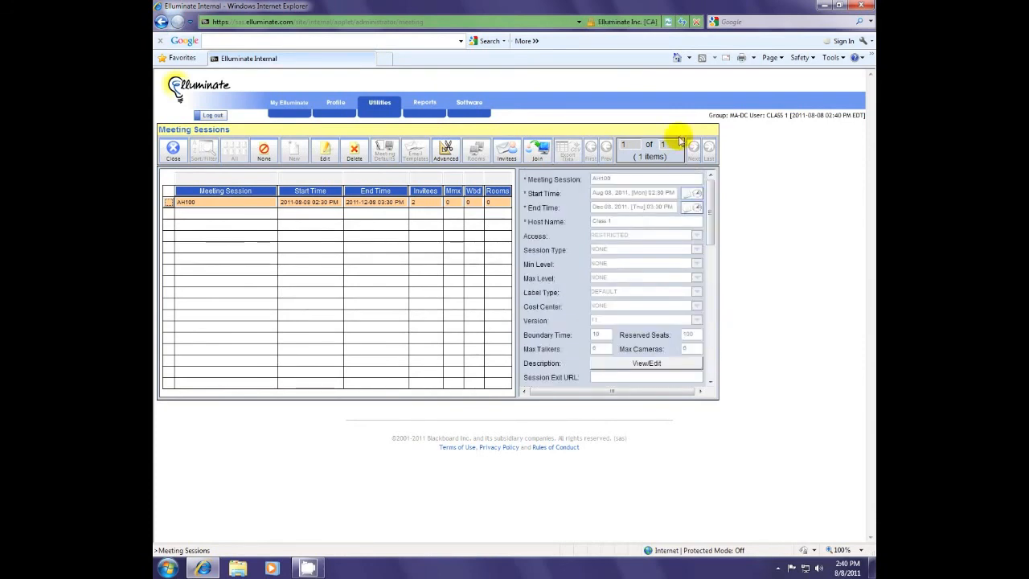
left_click(328, 151)
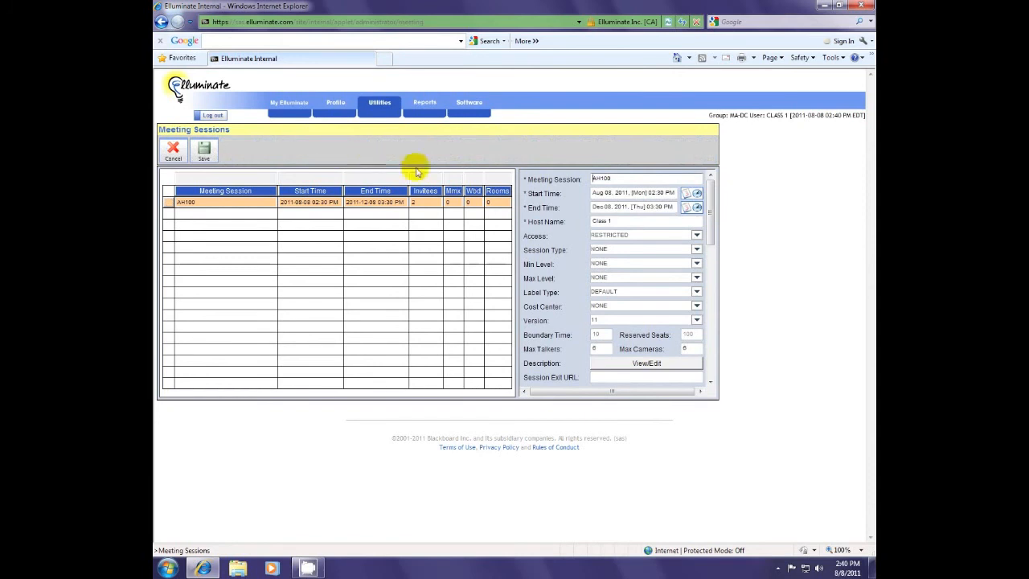
left_click(173, 150)
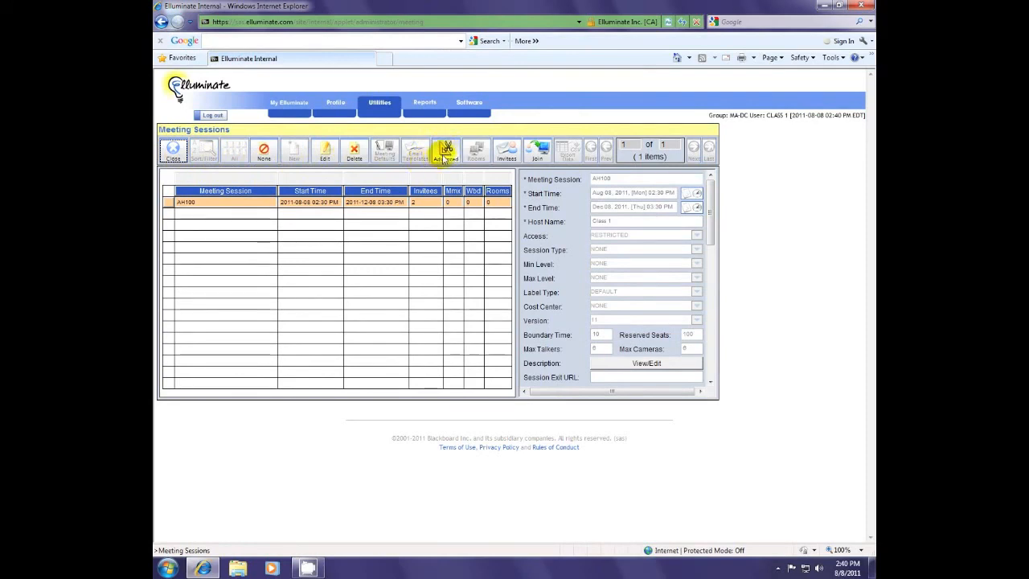
Step: View AH100's advanced session links, select its guest link URL, then go back to Utilities
left_click(446, 153)
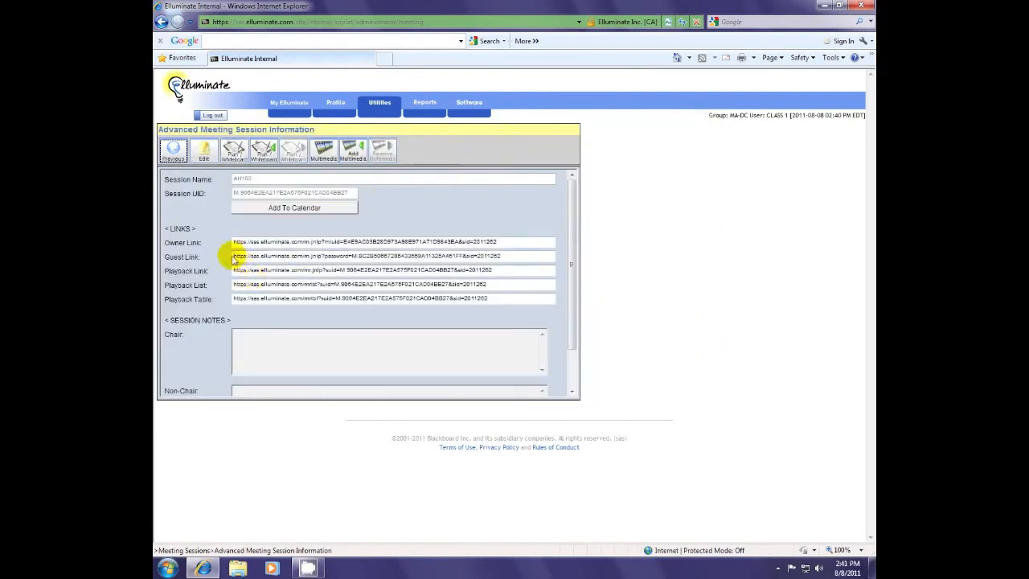
left_click_drag(517, 257, 217, 265)
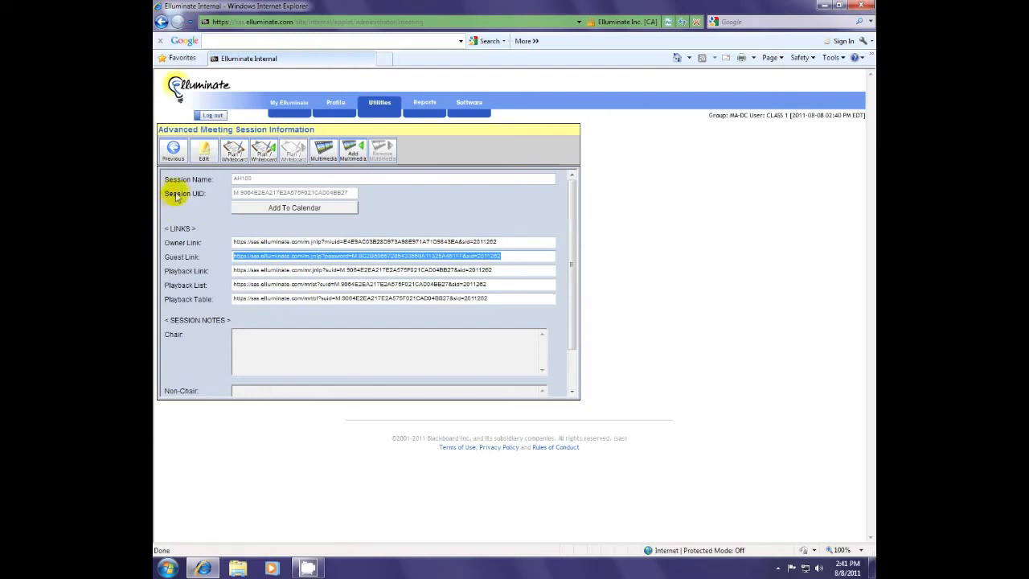
left_click(175, 151)
left_click(178, 155)
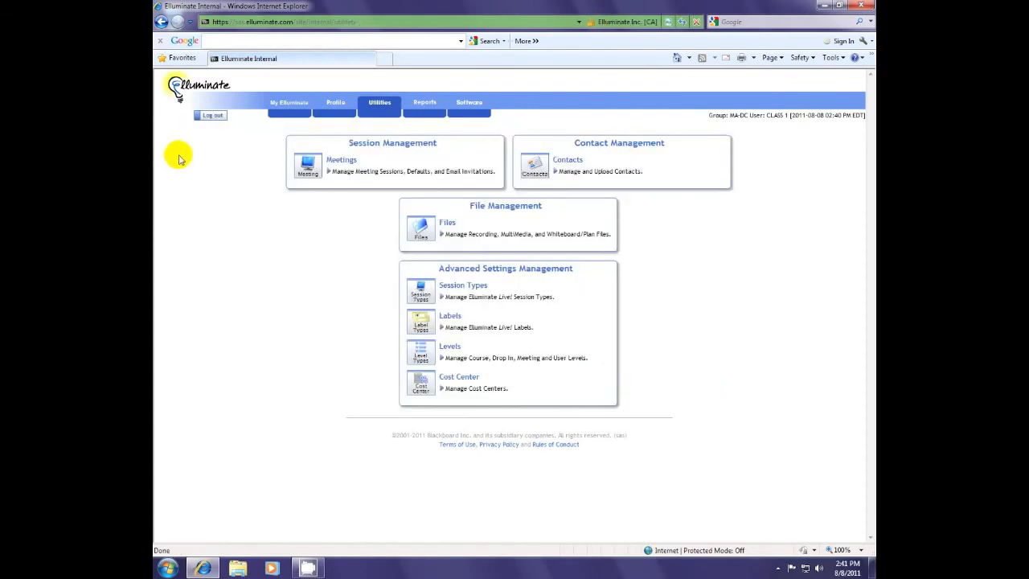